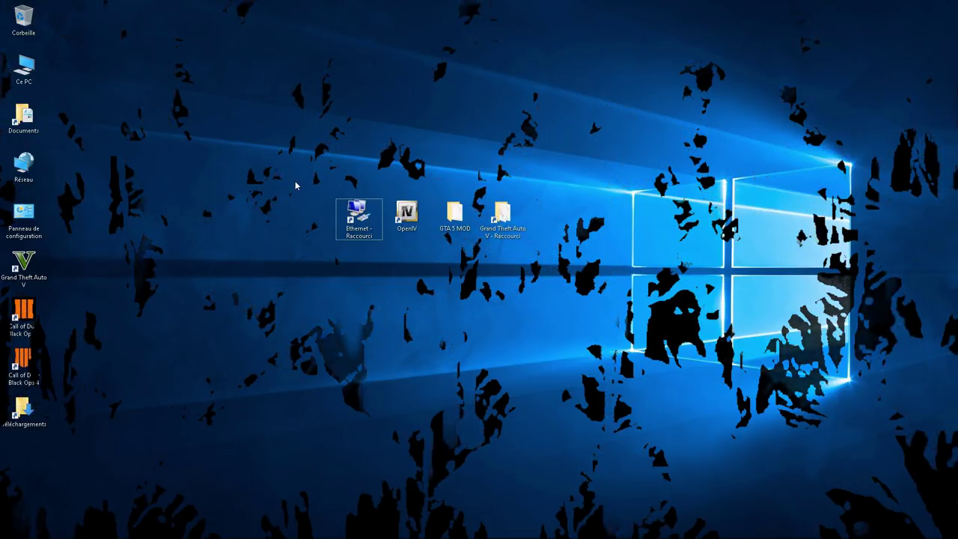
- Disable the Ethernet connection in the Connexions réseau folder, reached from its desktop shortcut, and close the folder
double_click(362, 216)
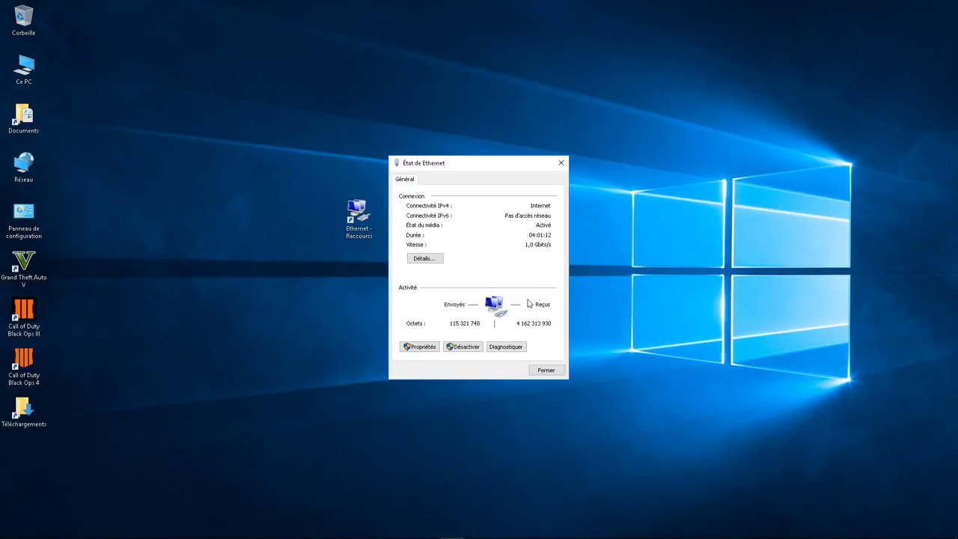
click(546, 370)
right_click(358, 219)
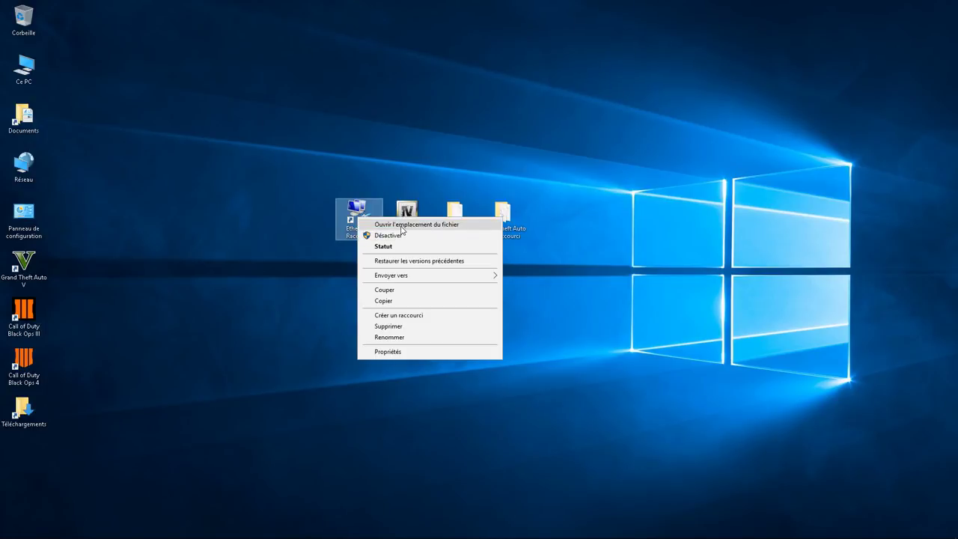
click(402, 224)
right_click(306, 65)
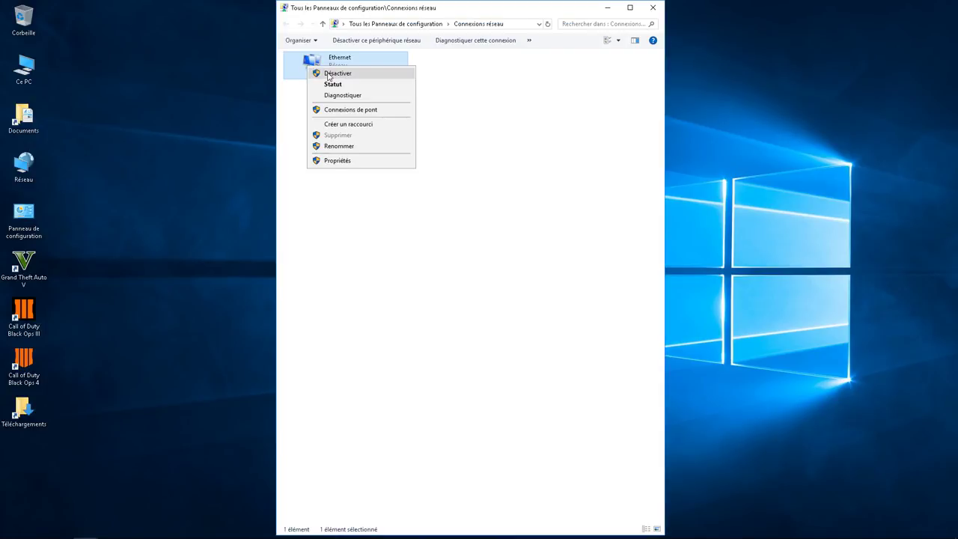
click(321, 73)
click(653, 8)
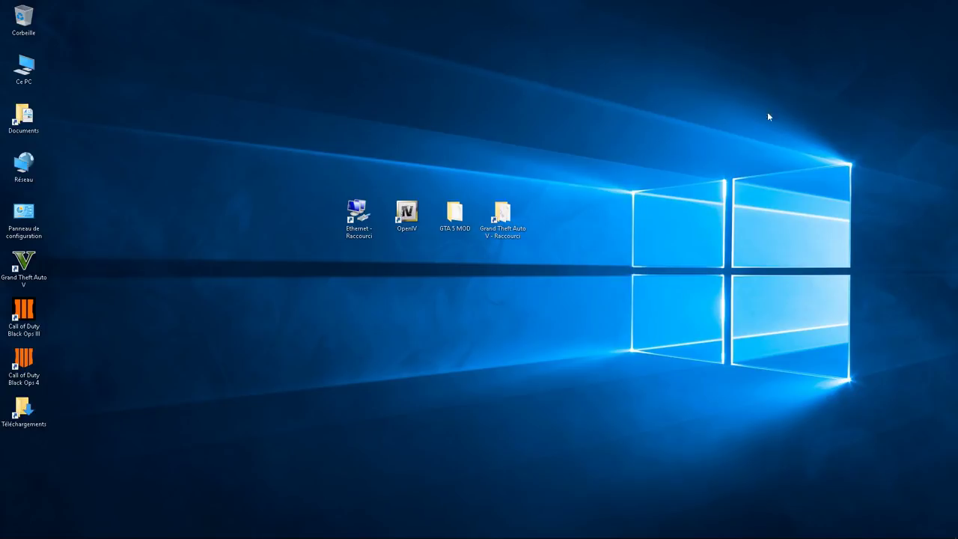
mouse_move(877, 521)
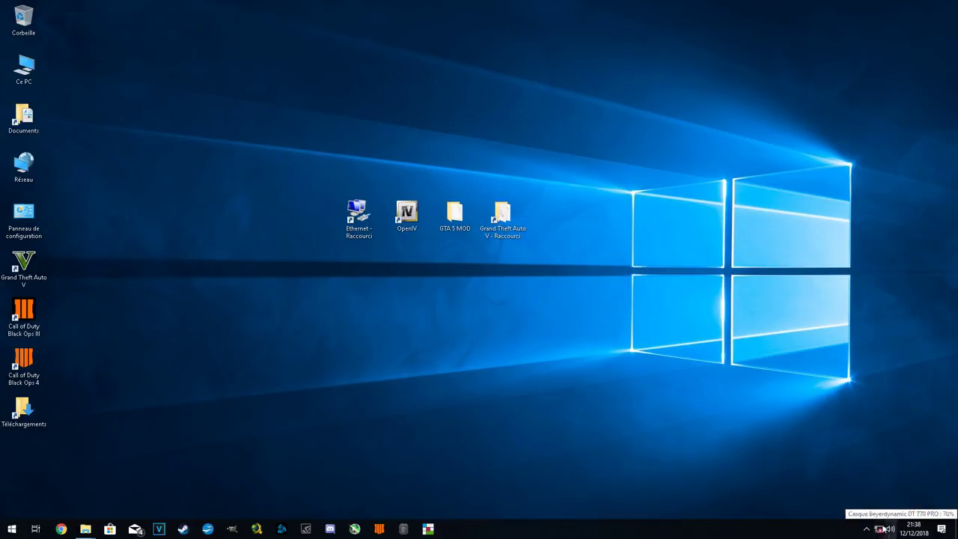
mouse_move(354, 206)
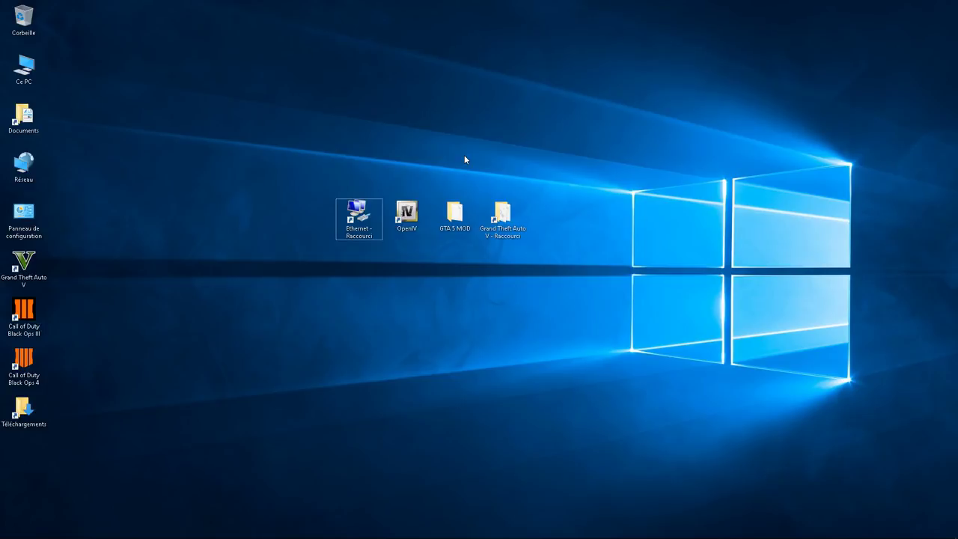
- Open the GTA 5 MOD folder from the desktop and dock its window to the left half of the screen
click(411, 217)
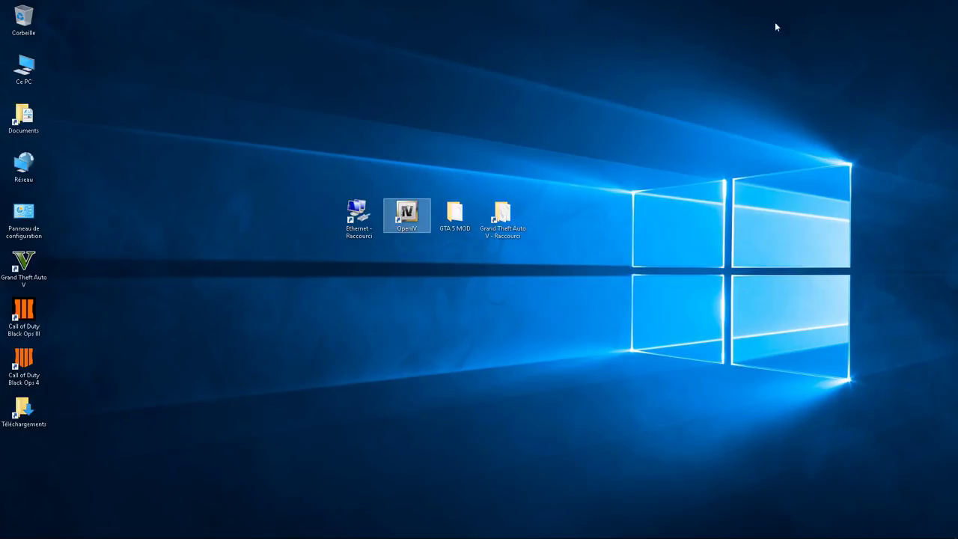
double_click(462, 225)
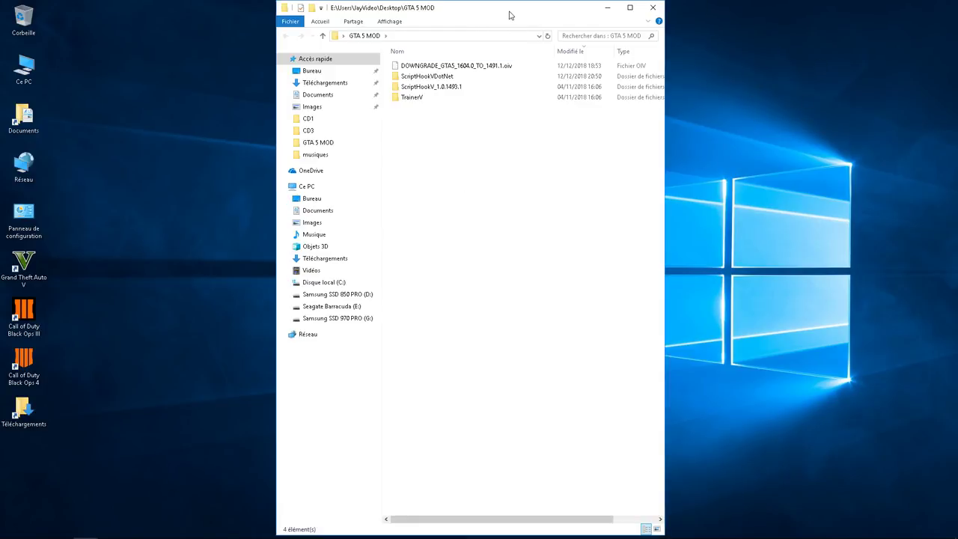
drag(508, 15, 2, 34)
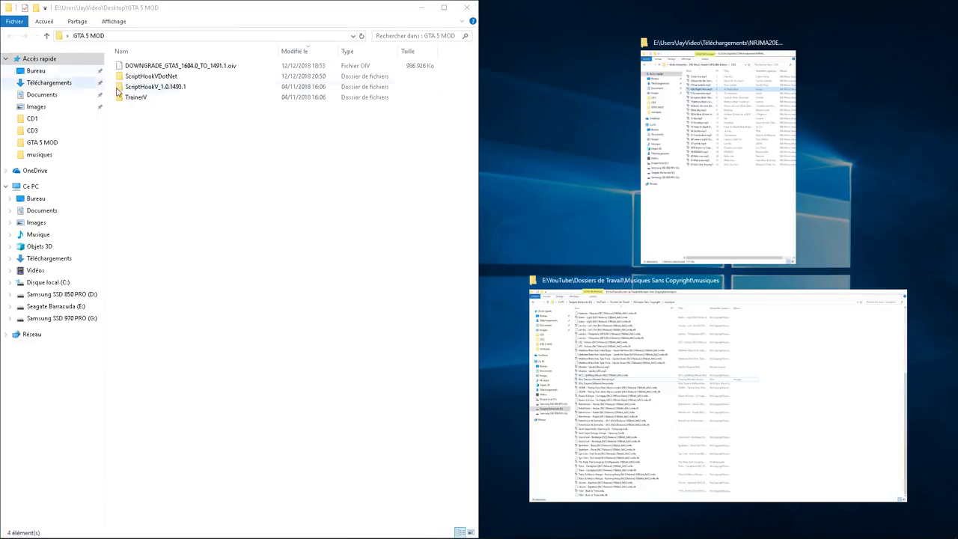
click(216, 144)
- Review the downgrade package and the ScriptHookVDotNet, ScriptHookV_1.0.1493.1 and TrainerV folders in the GTA 5 MOD folder
click(197, 66)
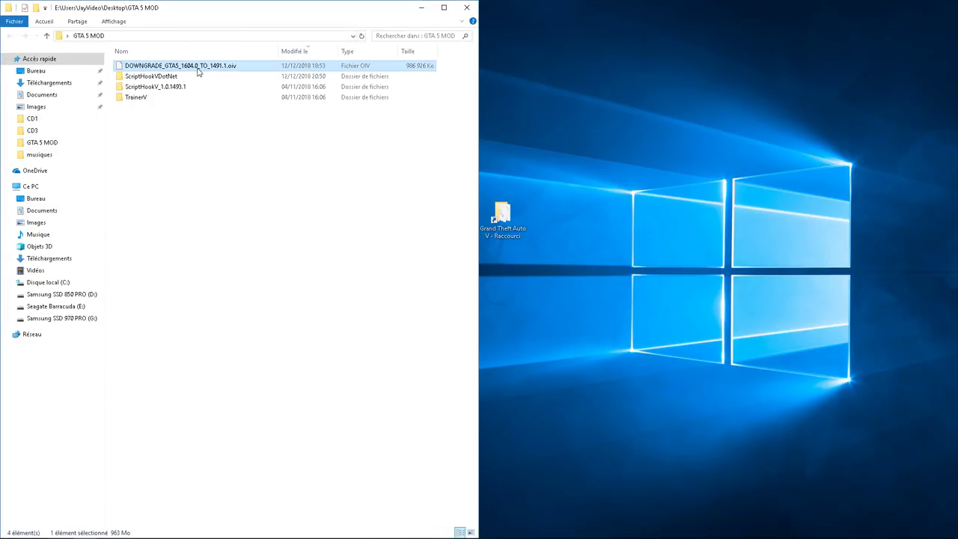
click(178, 77)
click(145, 88)
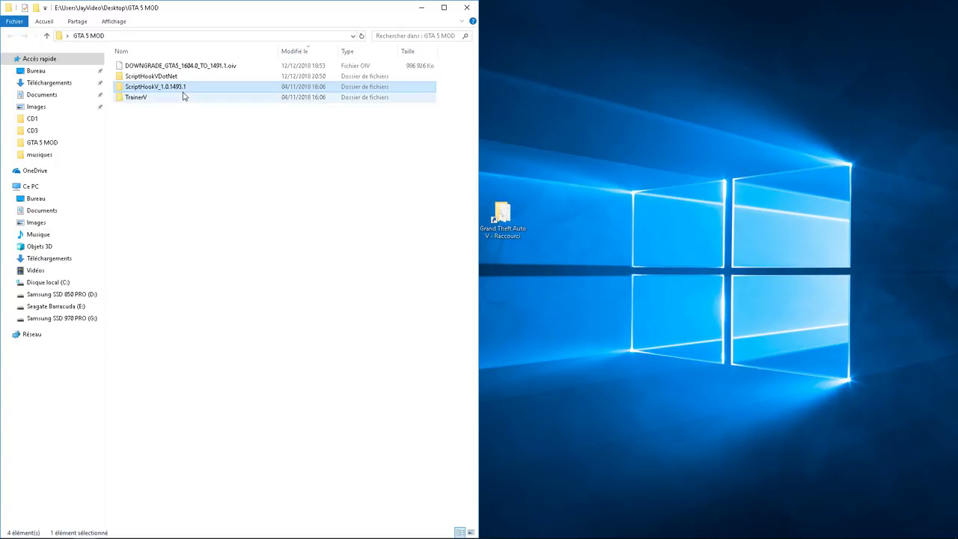
click(139, 99)
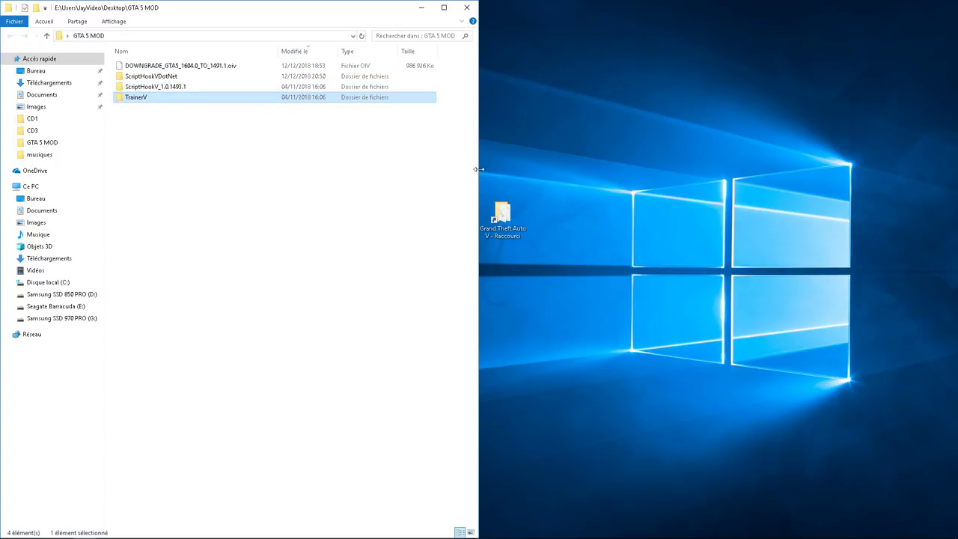
- Open the Grand Theft Auto V game folder from the desktop and dock its window to the right half of the screen
double_click(500, 217)
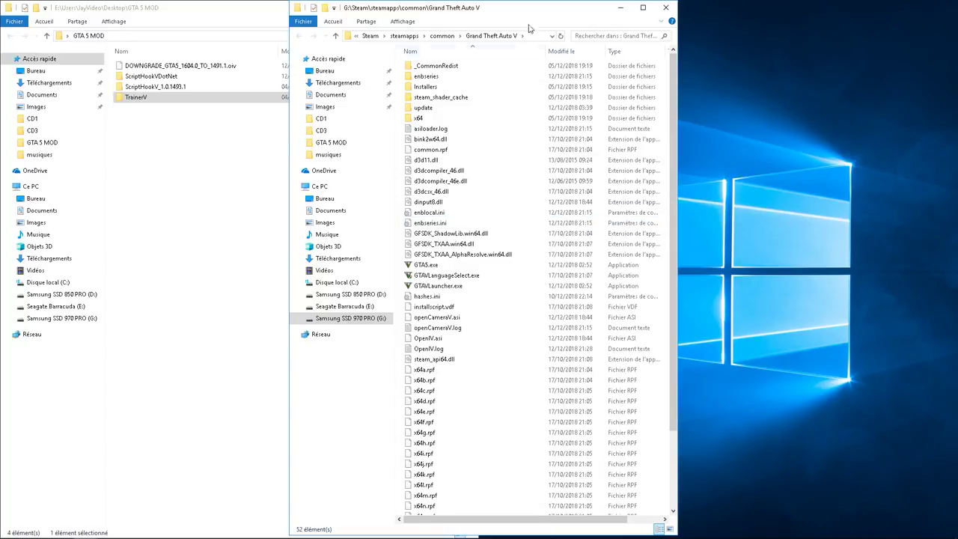
drag(528, 37, 904, 38)
drag(847, 52, 956, 51)
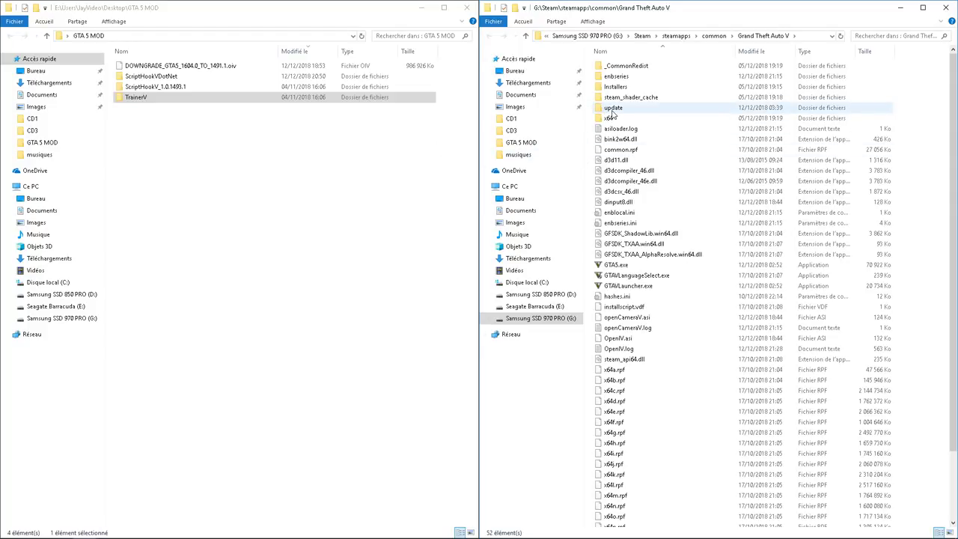
- Delete the mpchristmas2018 and patchday20ng folders from update\x64\dlcpacks in the Grand Theft Auto V folder
click(612, 111)
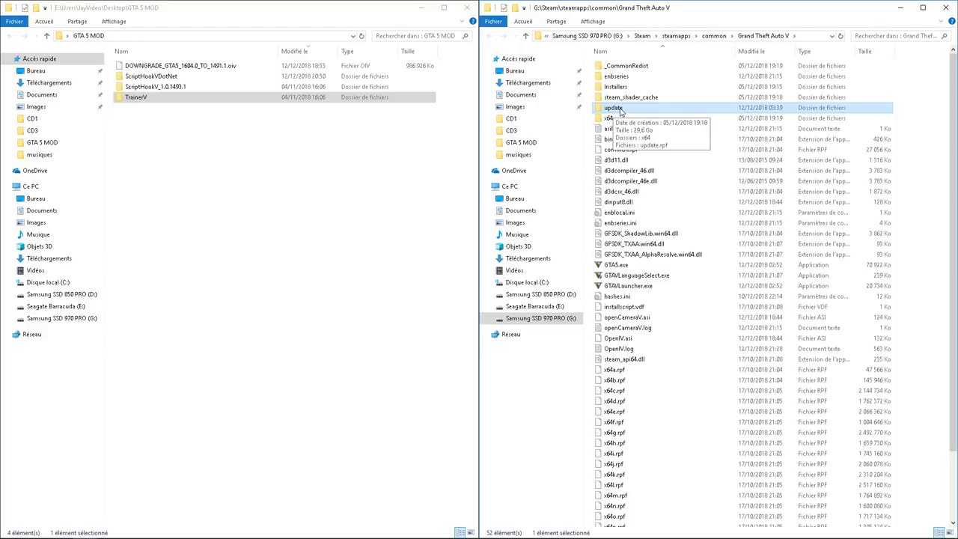
double_click(620, 111)
double_click(611, 67)
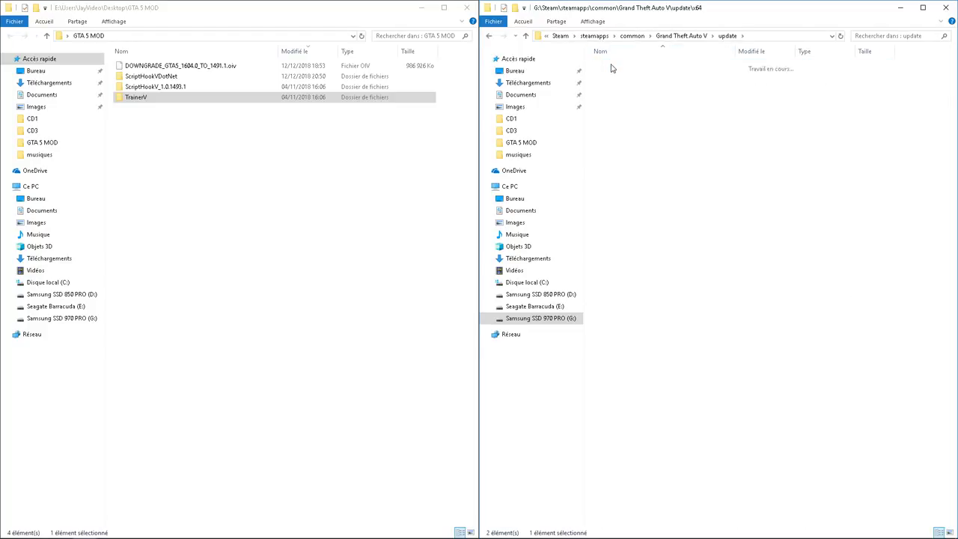
double_click(610, 76)
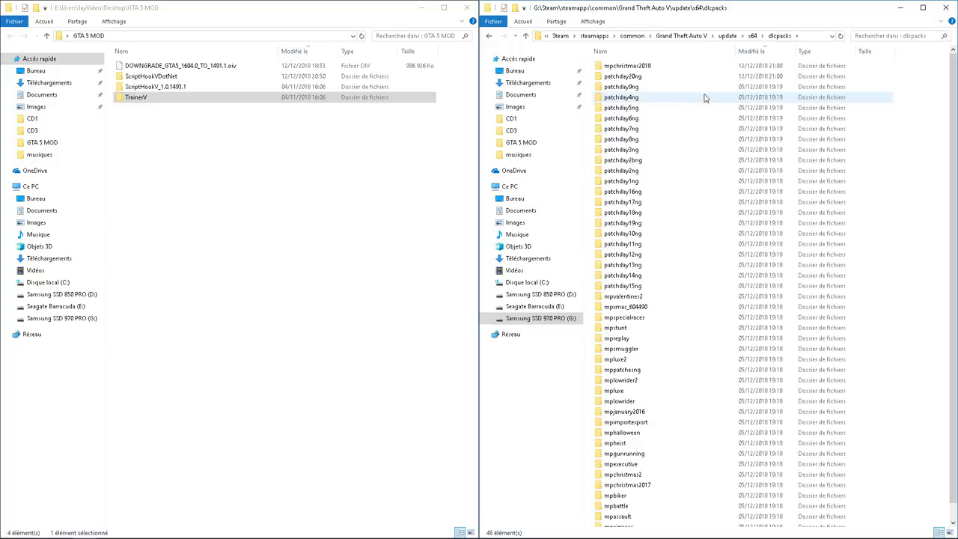
click(640, 69)
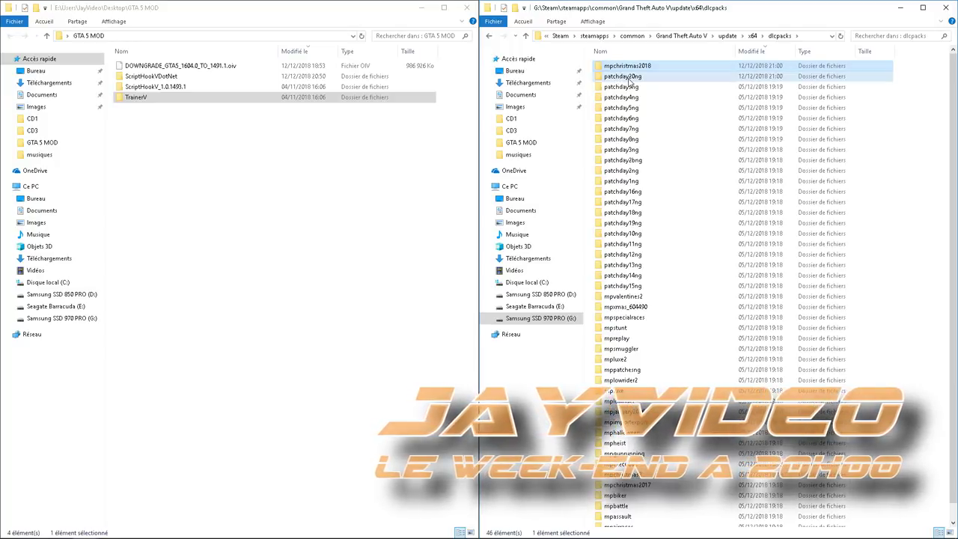
ctrl+click(632, 77)
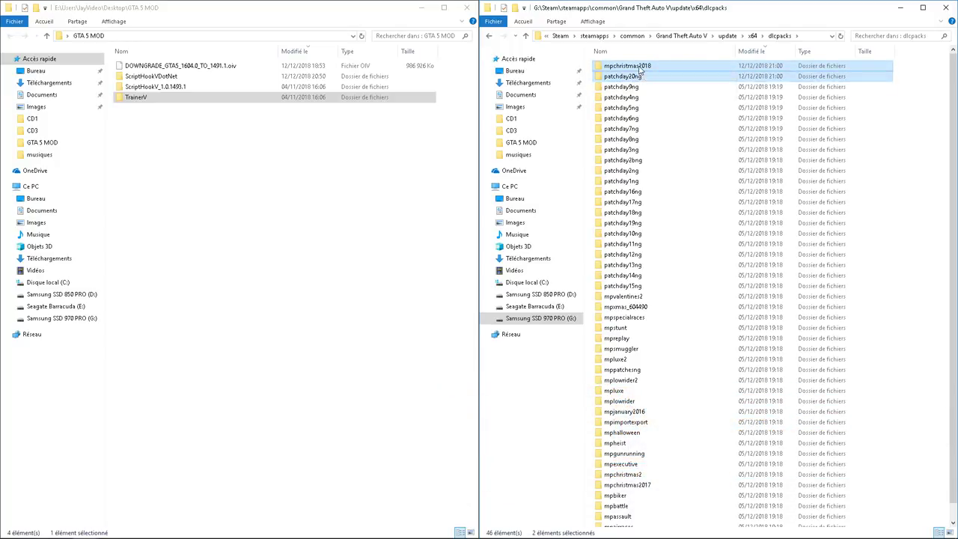
right_click(639, 70)
click(671, 228)
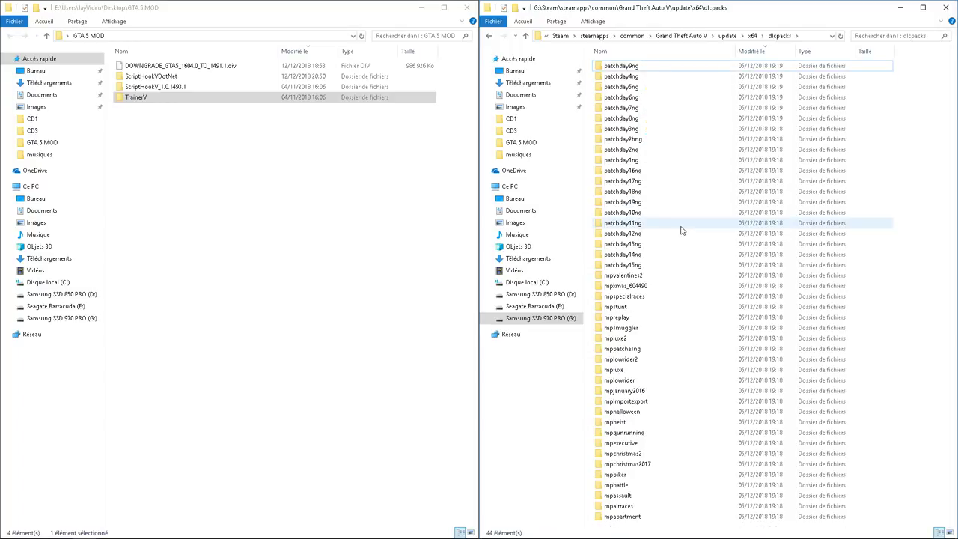
- Return to the Grand Theft Auto V root folder and copy ScriptHookV.dll into it from ScriptHookV_1.0.1493.1\bin
click(488, 35)
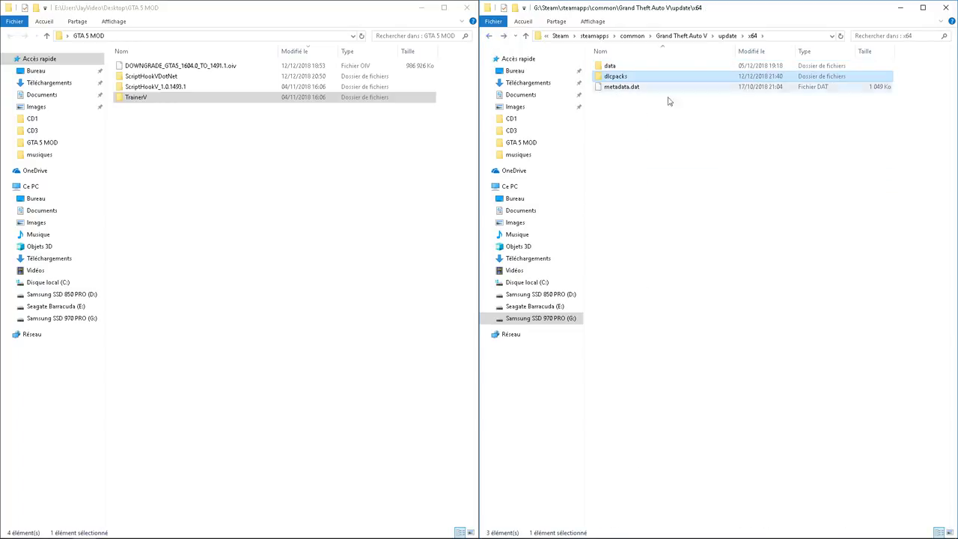
click(490, 36)
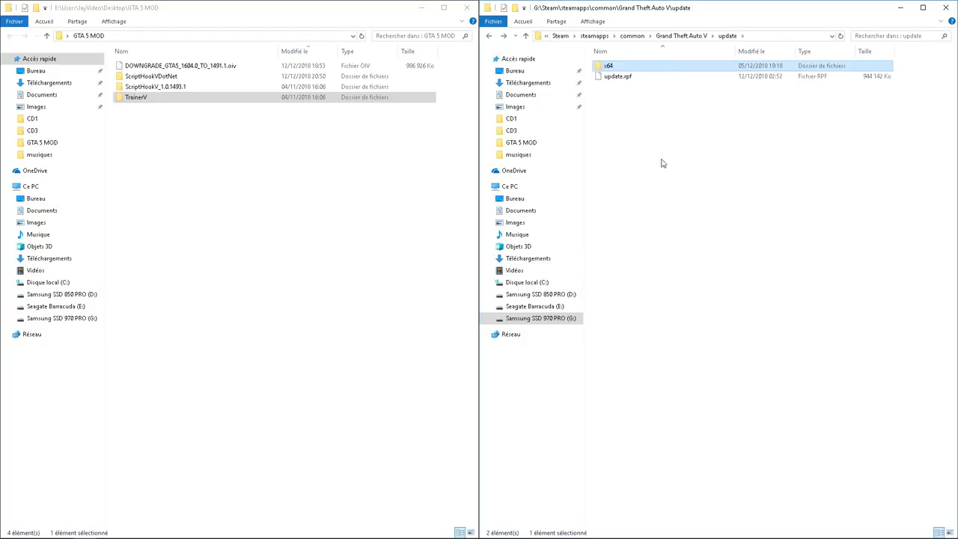
click(490, 38)
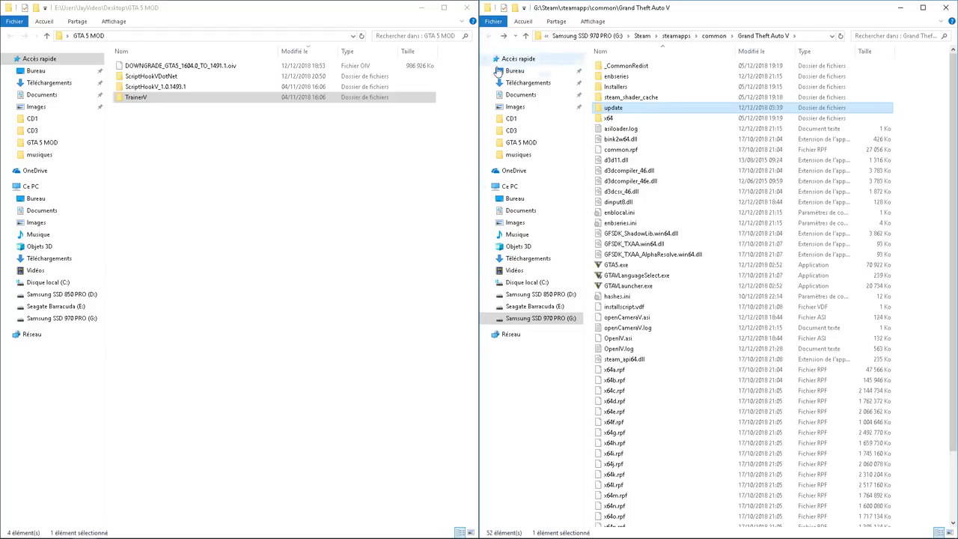
click(152, 89)
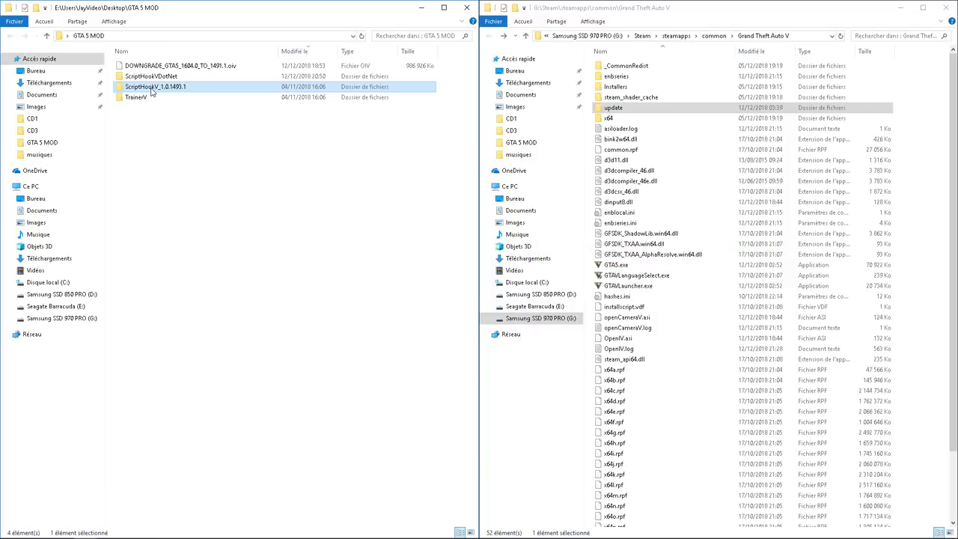
double_click(152, 87)
double_click(138, 67)
right_click(152, 87)
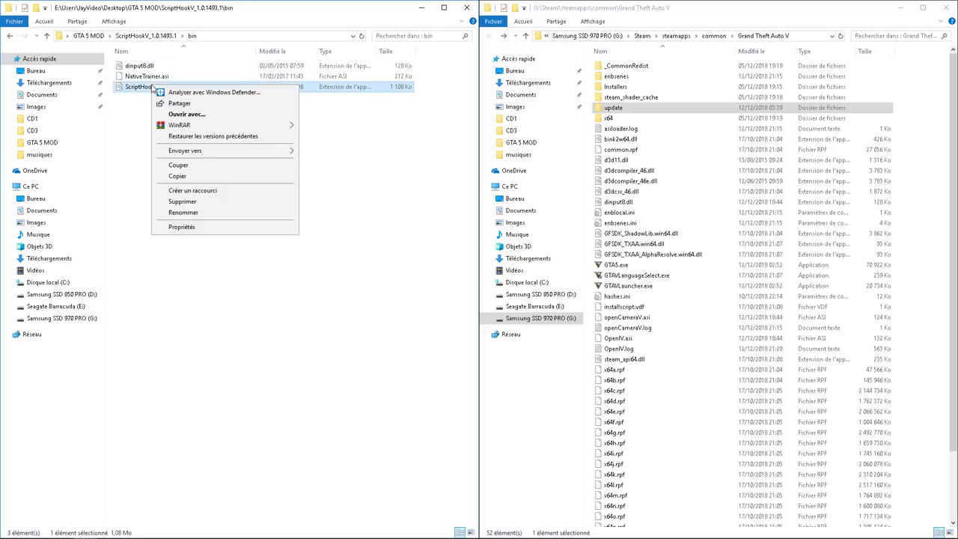
click(194, 177)
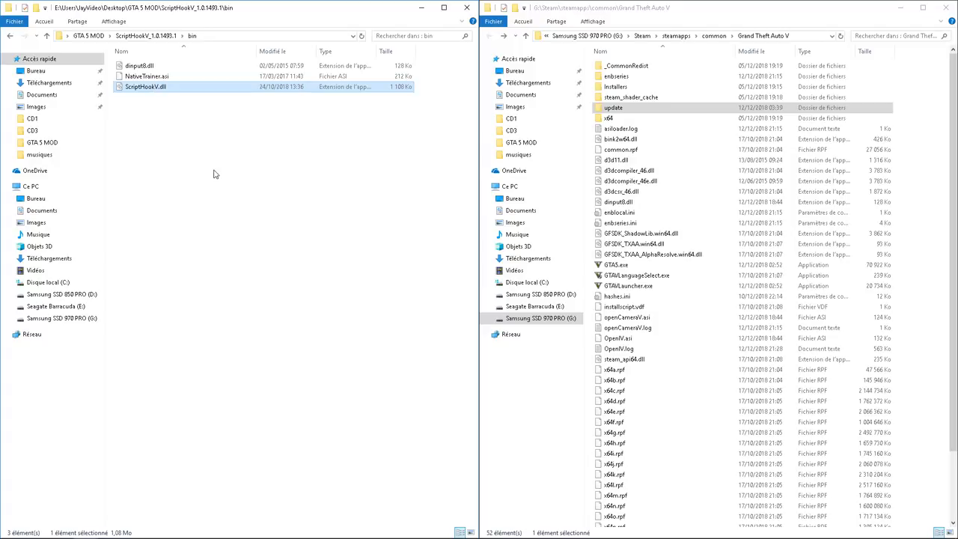
right_click(934, 214)
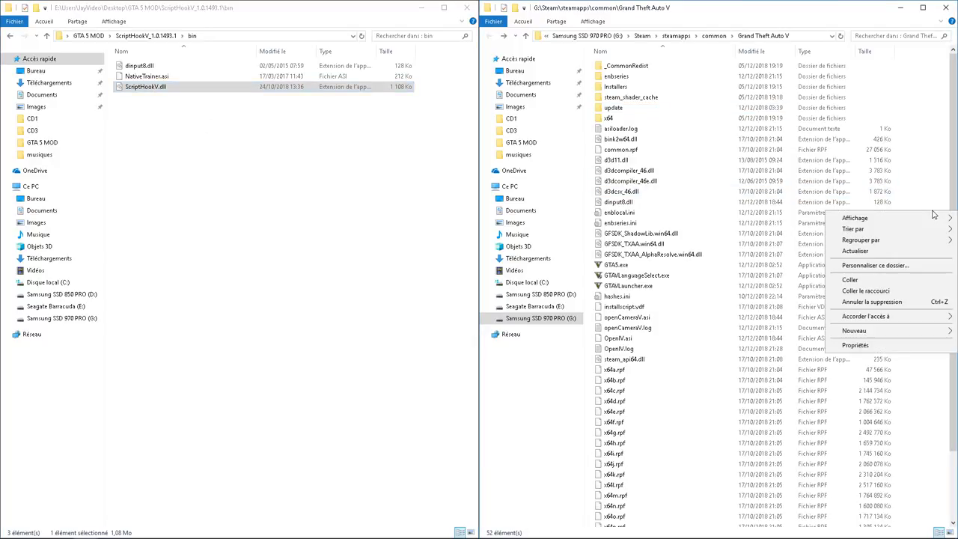
click(850, 280)
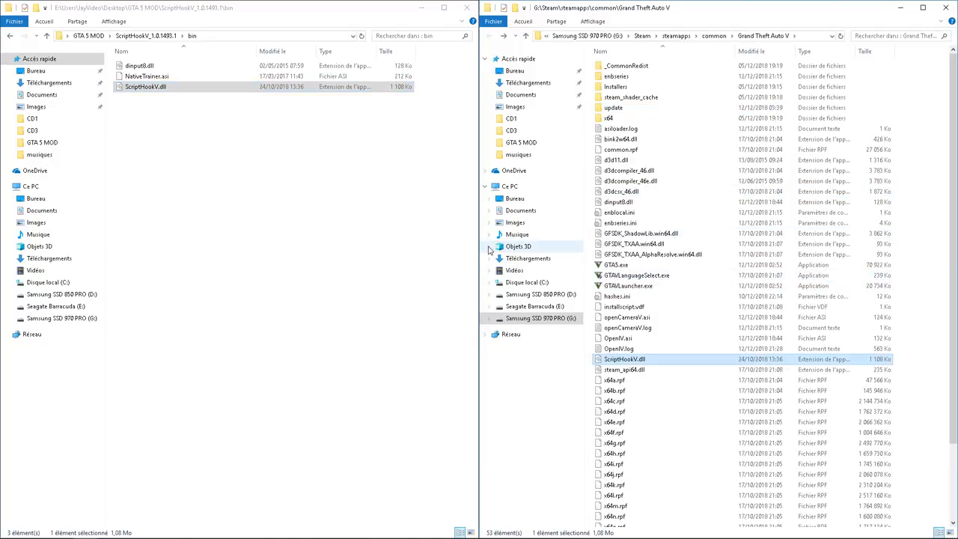
- Copy ScriptHookVDotNet.asi, ScriptHookVDotNet2.dll and ScriptHookVDotNet2.xml from the ScriptHookVDotNet mod folder into the Grand Theft Auto V root folder
click(10, 36)
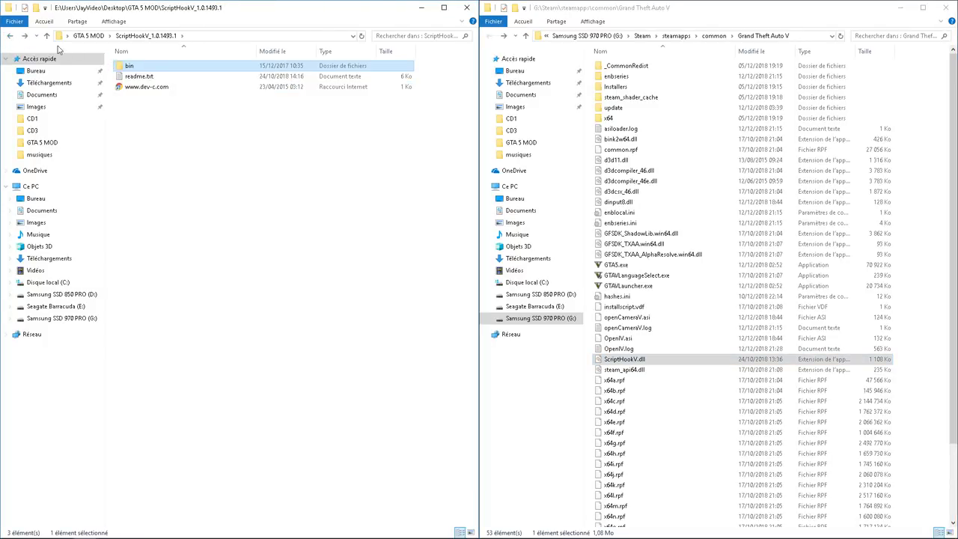
click(10, 36)
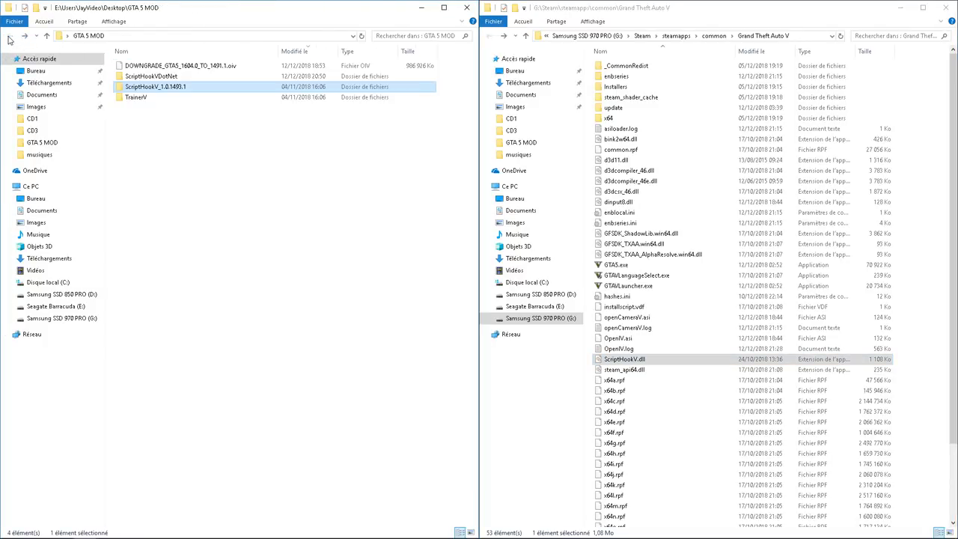
double_click(154, 77)
click(150, 88)
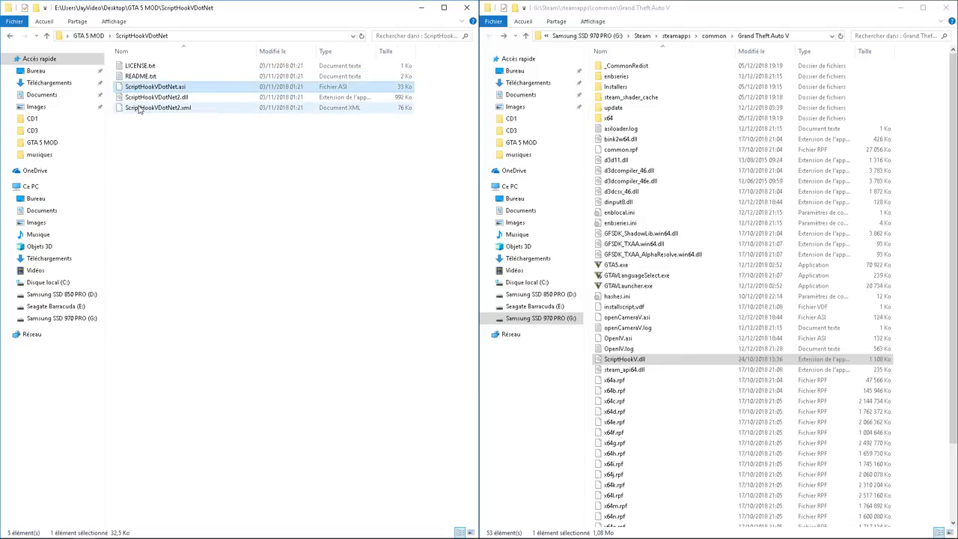
shift+click(172, 108)
right_click(142, 99)
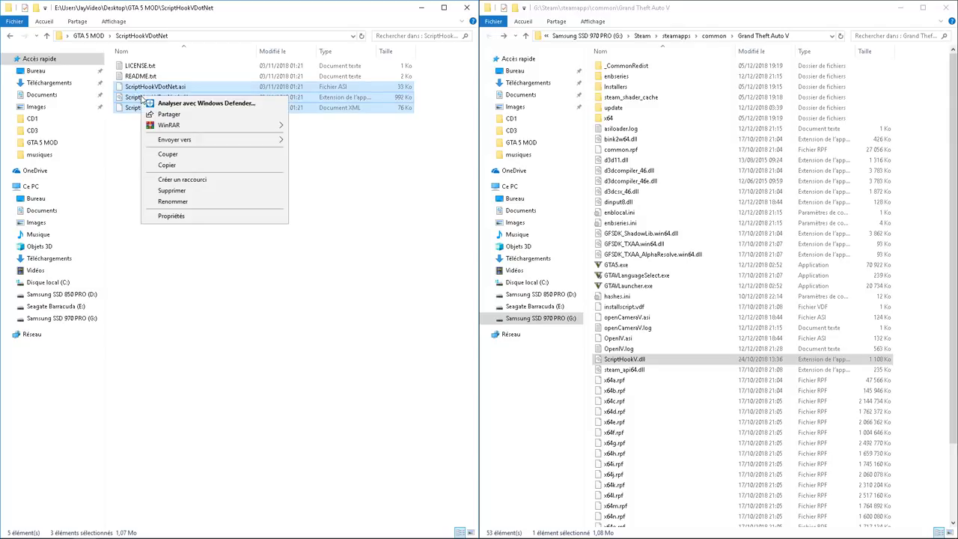
click(171, 170)
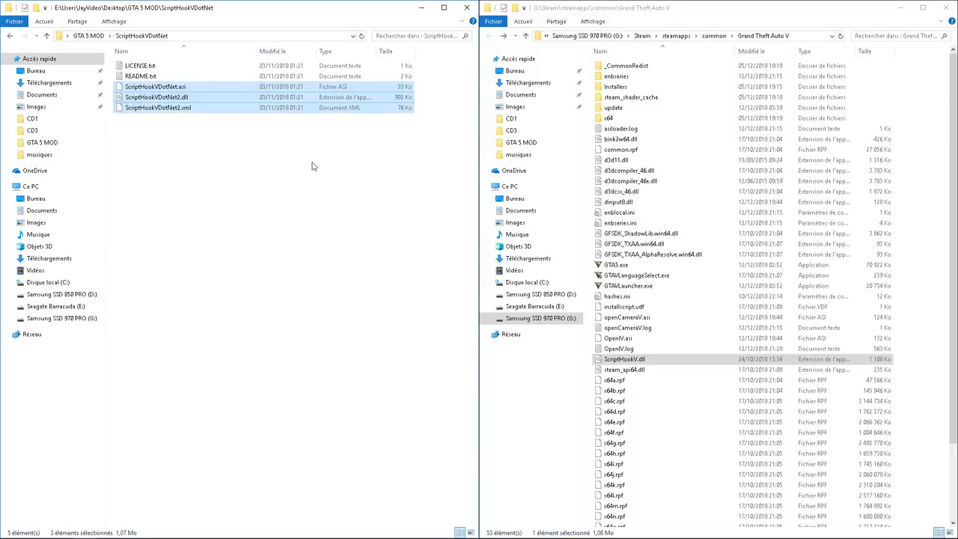
right_click(912, 187)
click(877, 255)
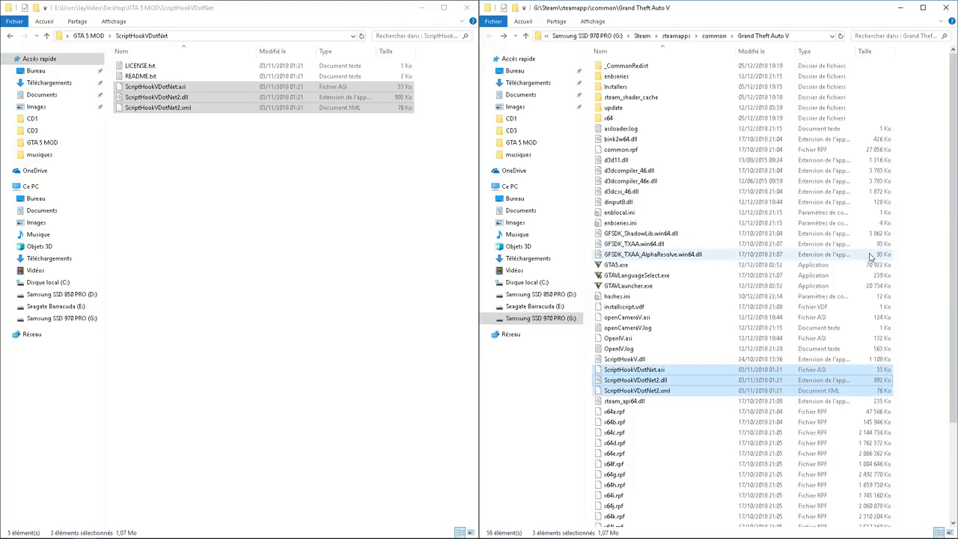
click(199, 193)
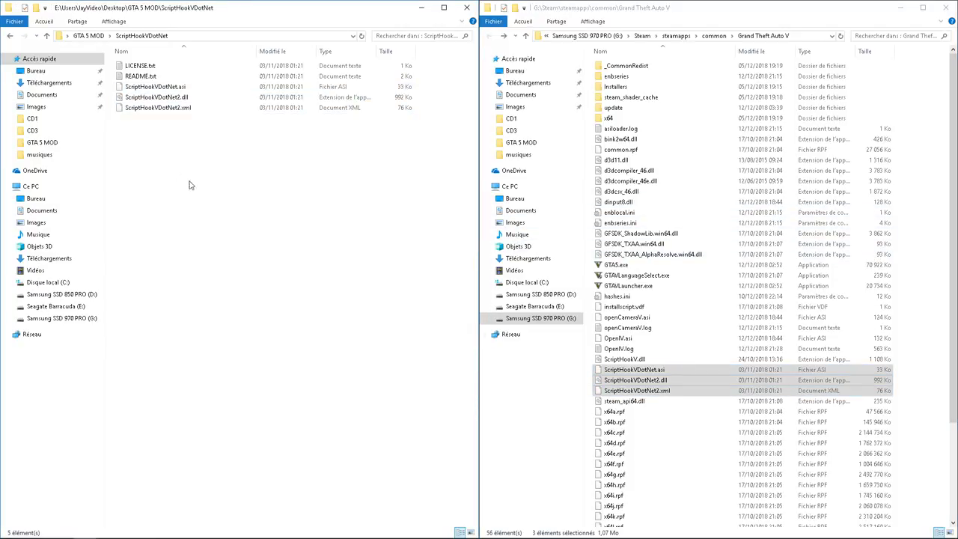
- Copy TrainerV.asi and trainerv.ini from the TrainerV mod folder into the Grand Theft Auto V root folder and close both folder windows
click(9, 36)
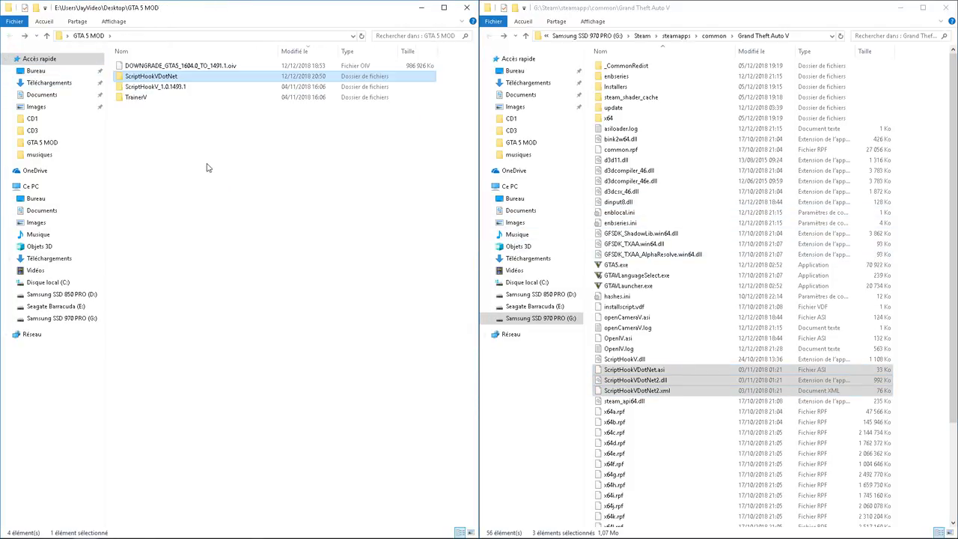
click(210, 178)
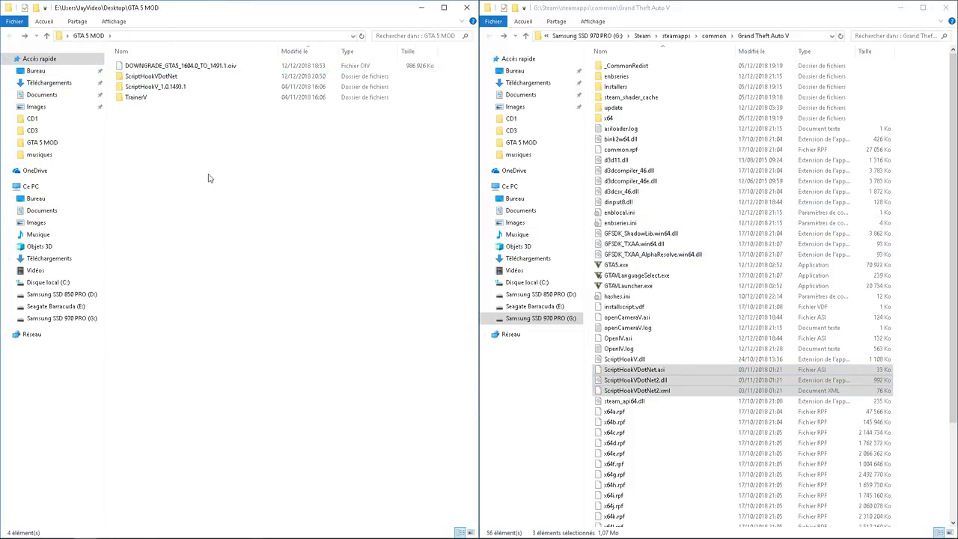
double_click(136, 98)
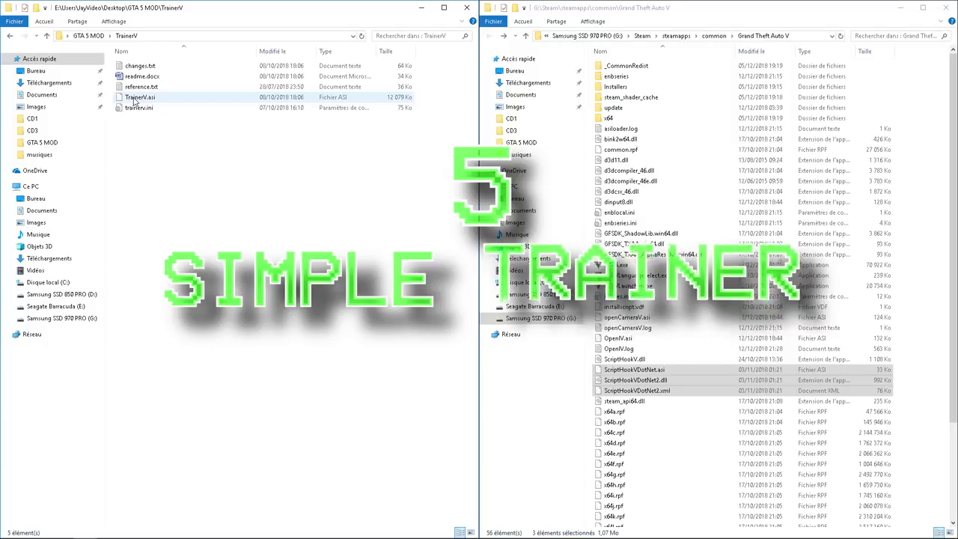
click(136, 98)
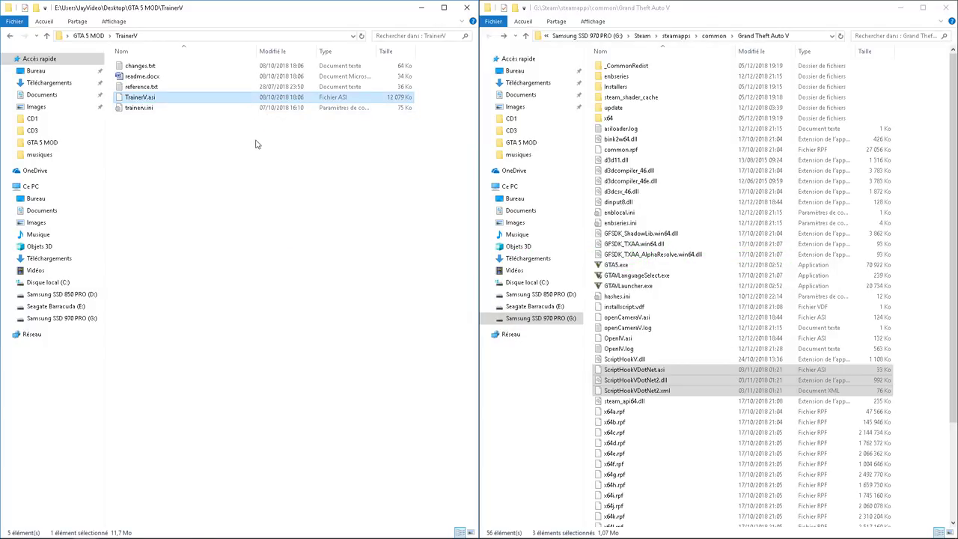
ctrl+click(138, 109)
right_click(138, 109)
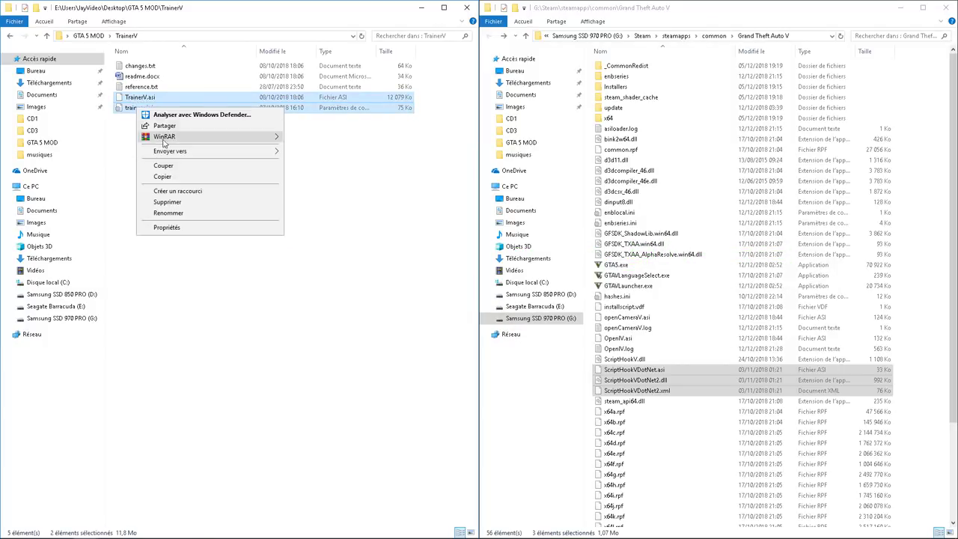
click(168, 180)
right_click(919, 204)
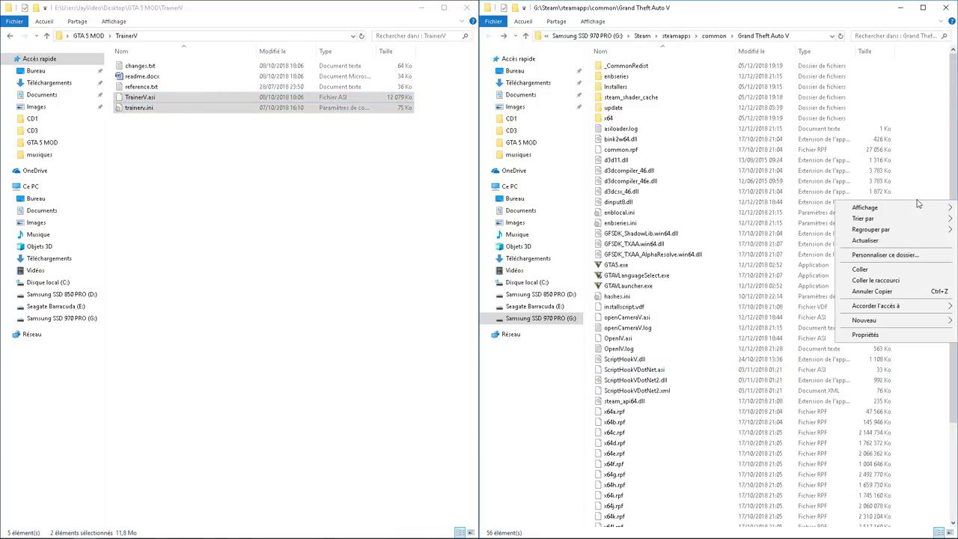
click(883, 268)
click(923, 160)
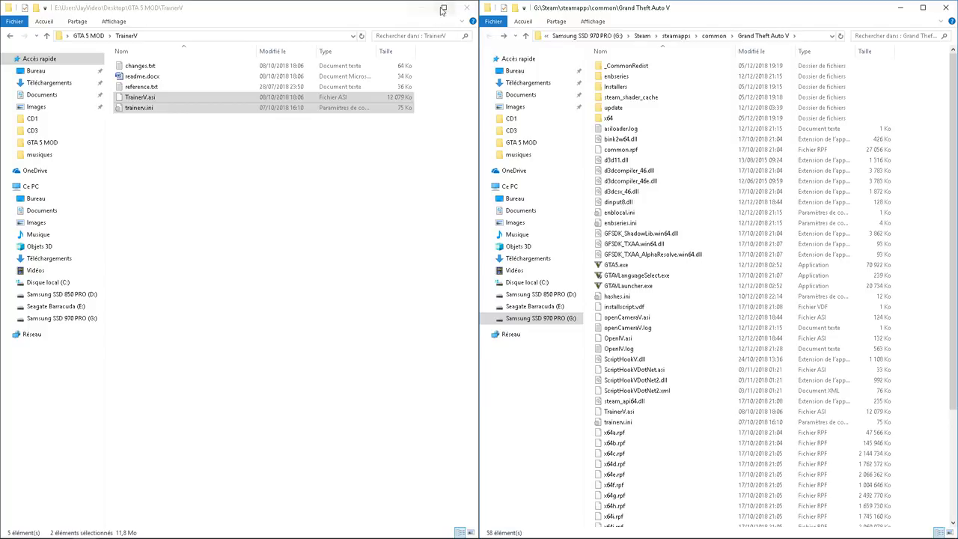
click(466, 7)
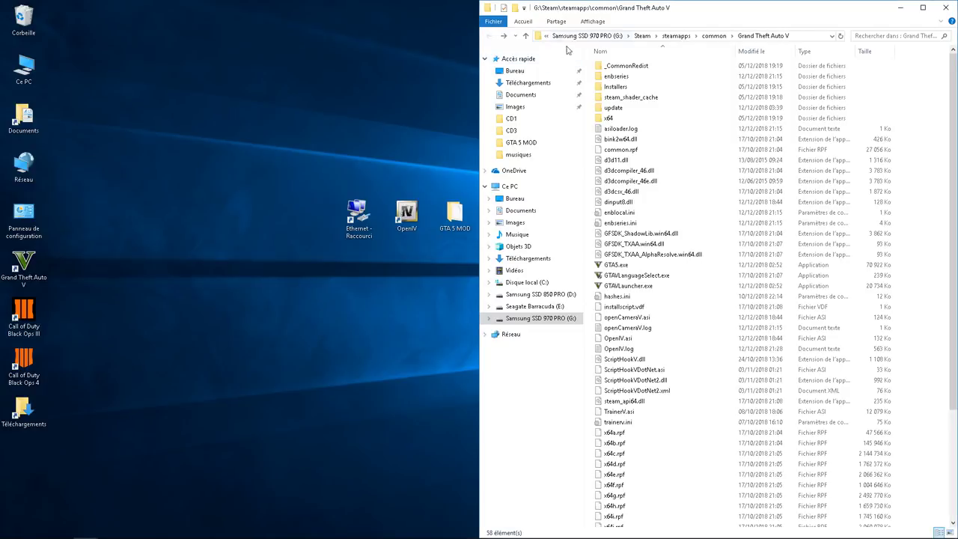
click(942, 8)
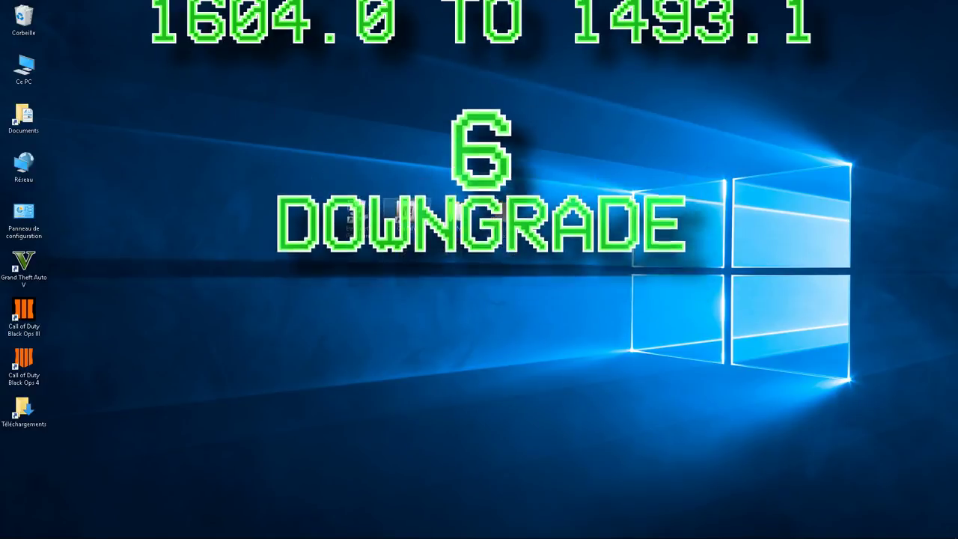
- Switch to OpenIV and check the installation status of ASI Loader, OpenIV.ASI and openCamera in the ASI Manager
double_click(406, 207)
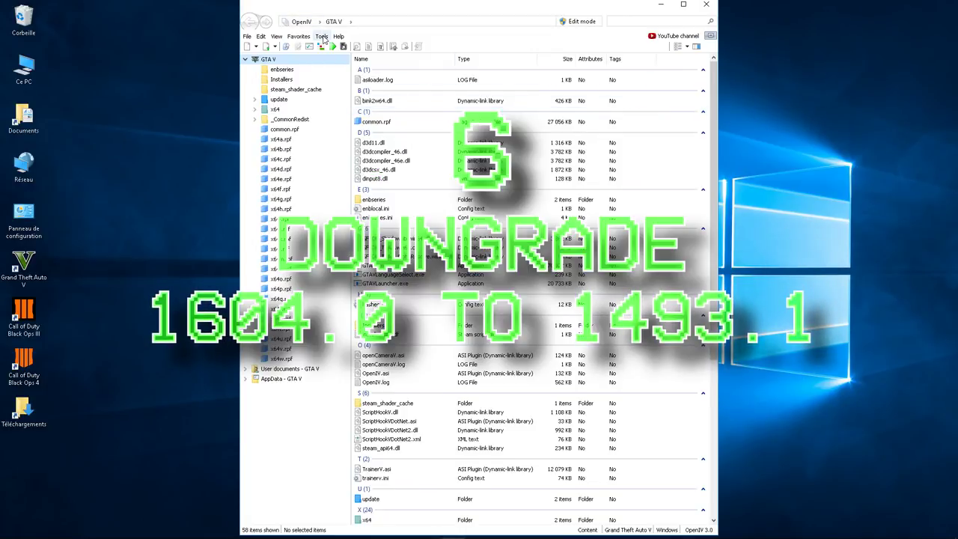
click(321, 36)
click(345, 96)
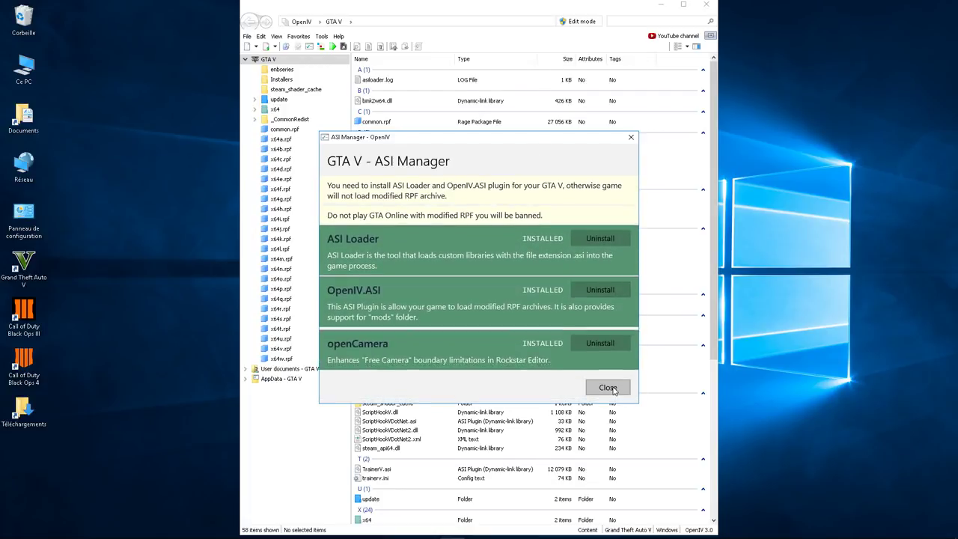
click(609, 388)
- Install the DOWNGRADE_GTA5_1604.0_TO_1491.1.oiv package directly into the game folder with the Package Installer and close OpenIV
click(321, 37)
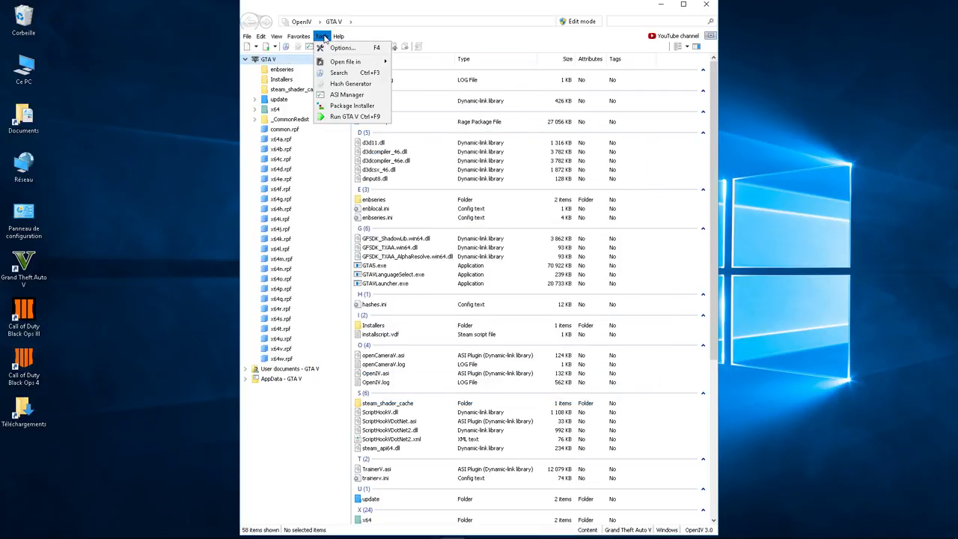
click(351, 105)
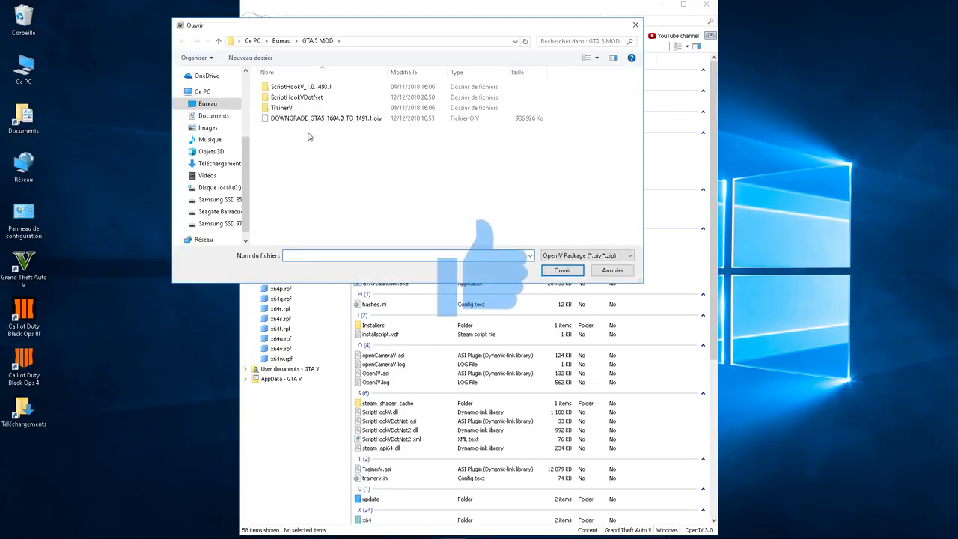
double_click(309, 126)
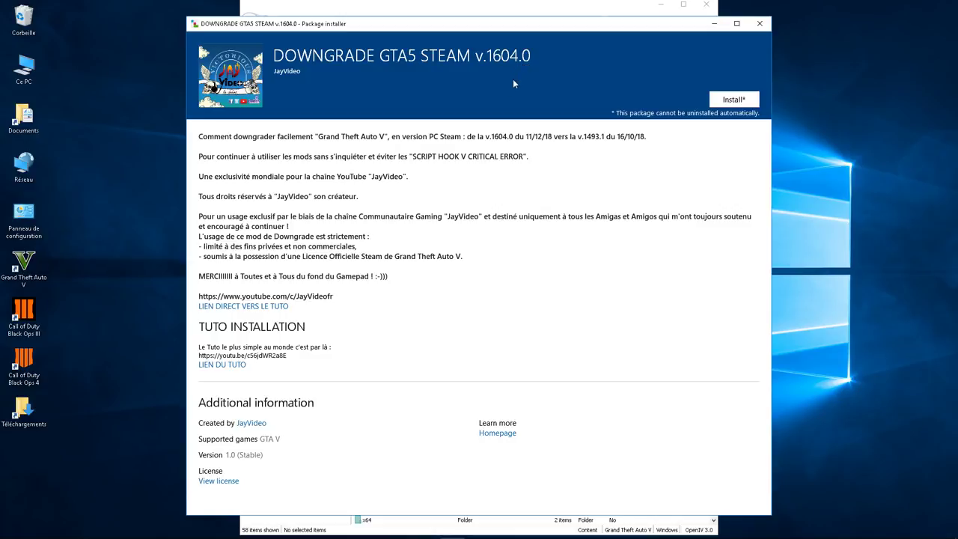
click(732, 101)
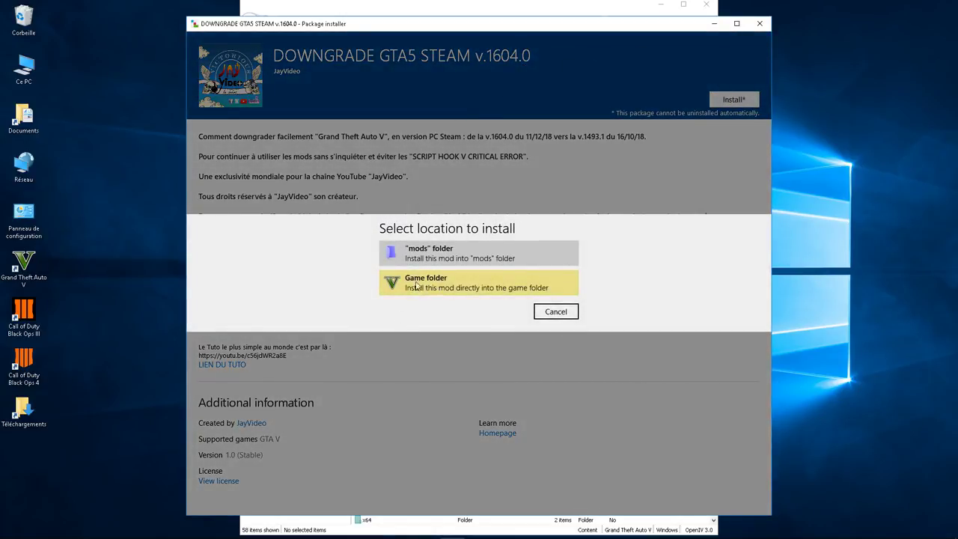
click(439, 289)
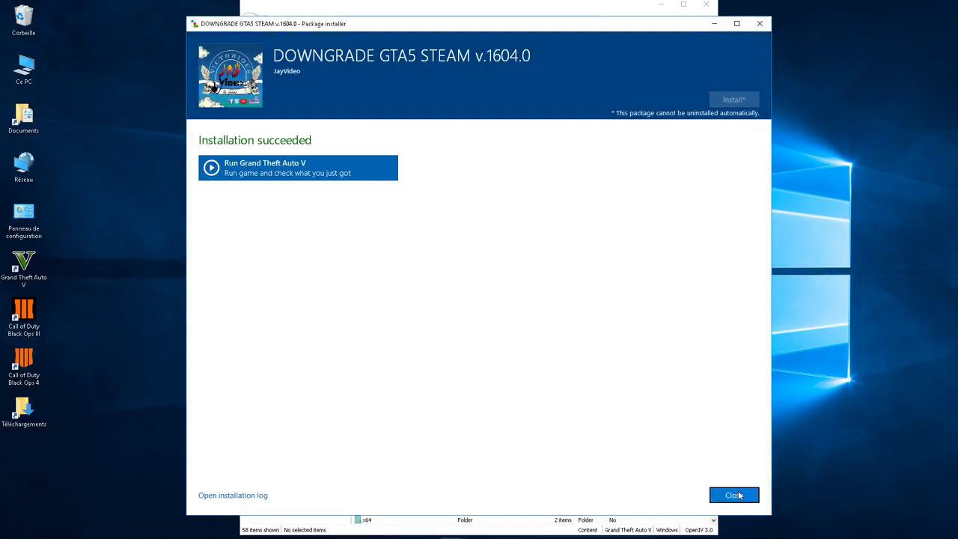
click(733, 495)
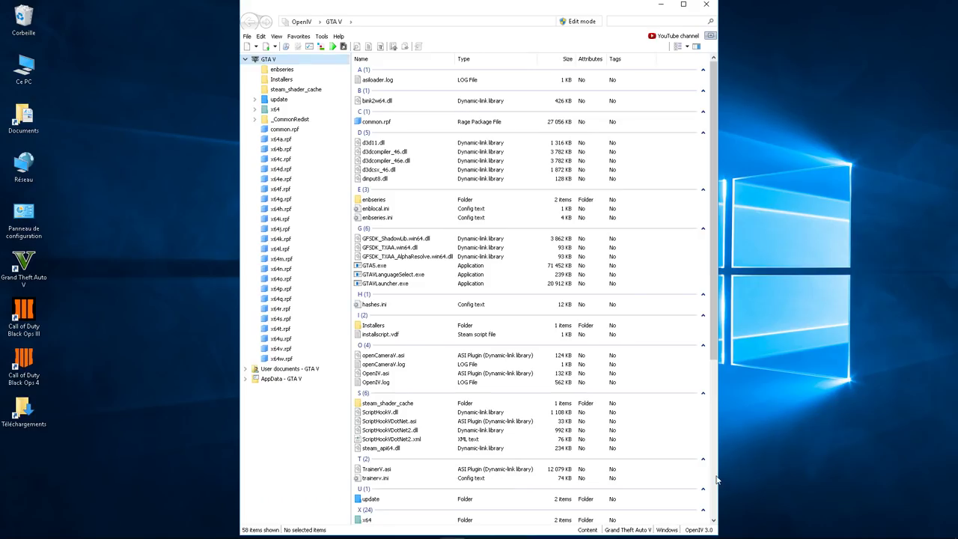
click(706, 6)
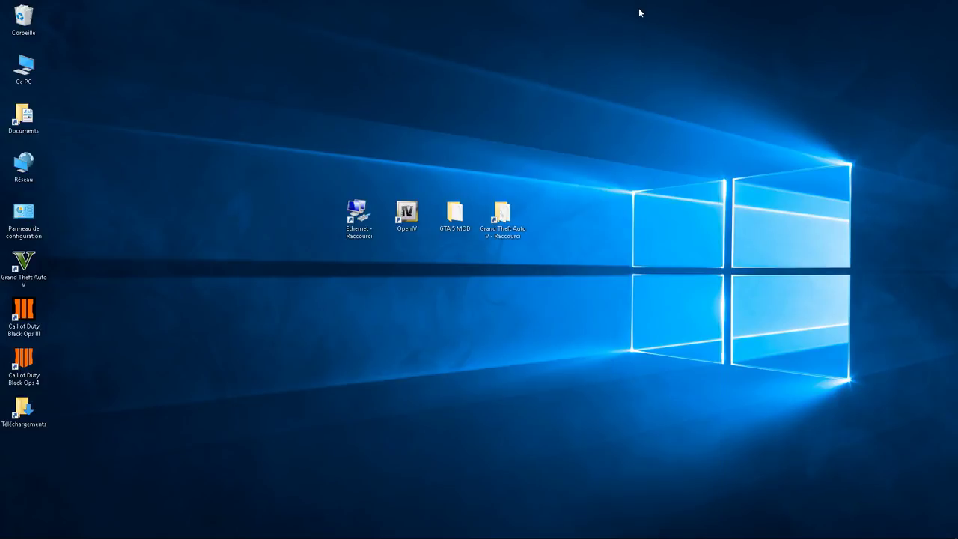
- Open the Grand Theft Auto V folder from the desktop and copy the update and x64 folders, common.rpf and x64a.rpf through x64w.rpf
double_click(510, 222)
click(921, 6)
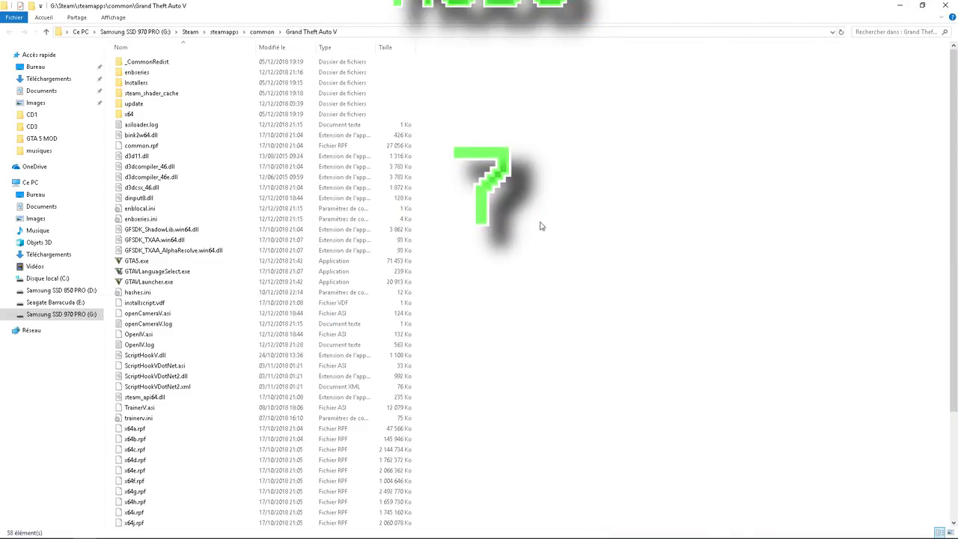
scroll(535, 187, down, 5)
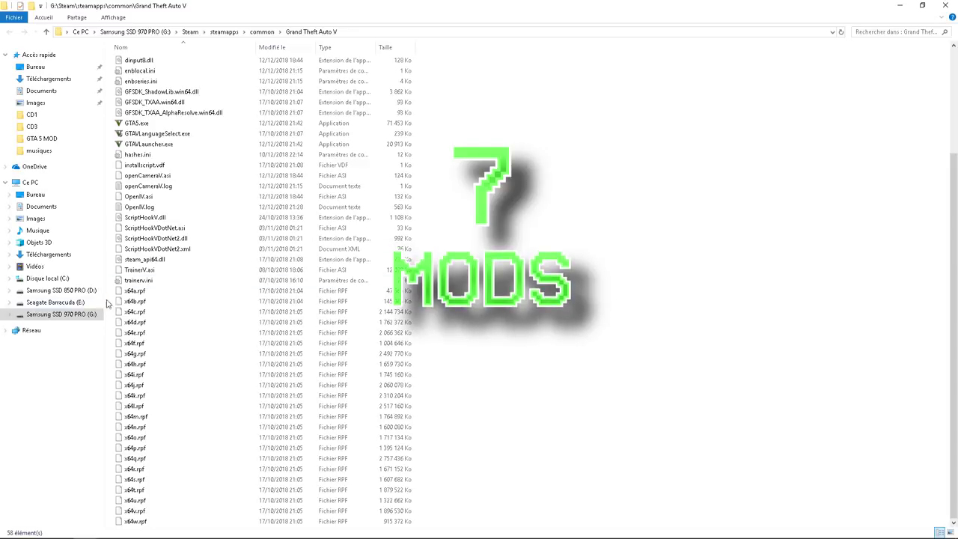
click(129, 291)
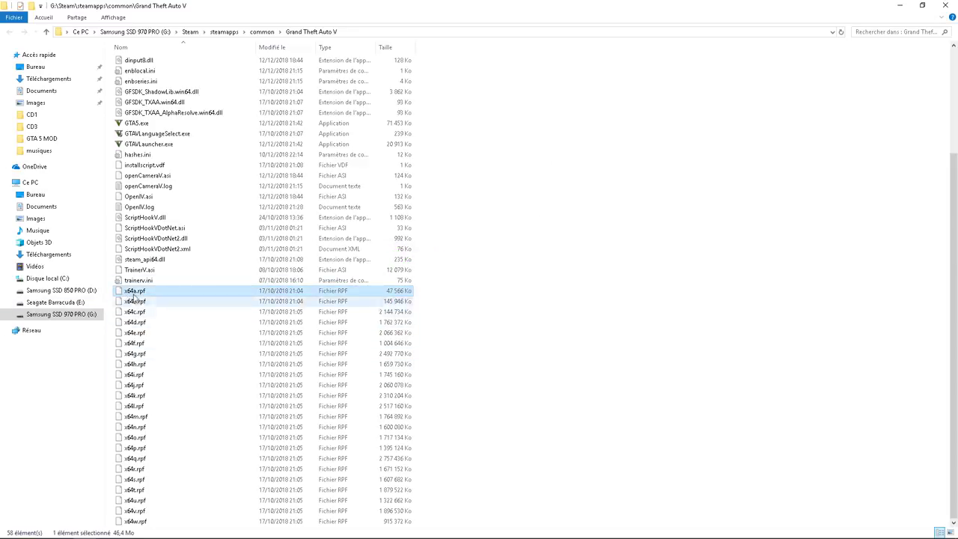
shift+click(128, 522)
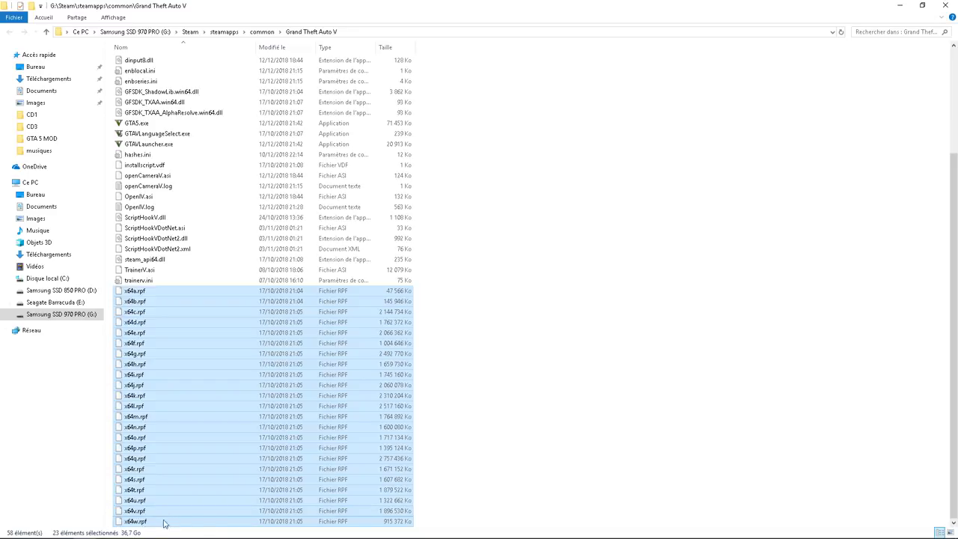
scroll(209, 265, up, 4)
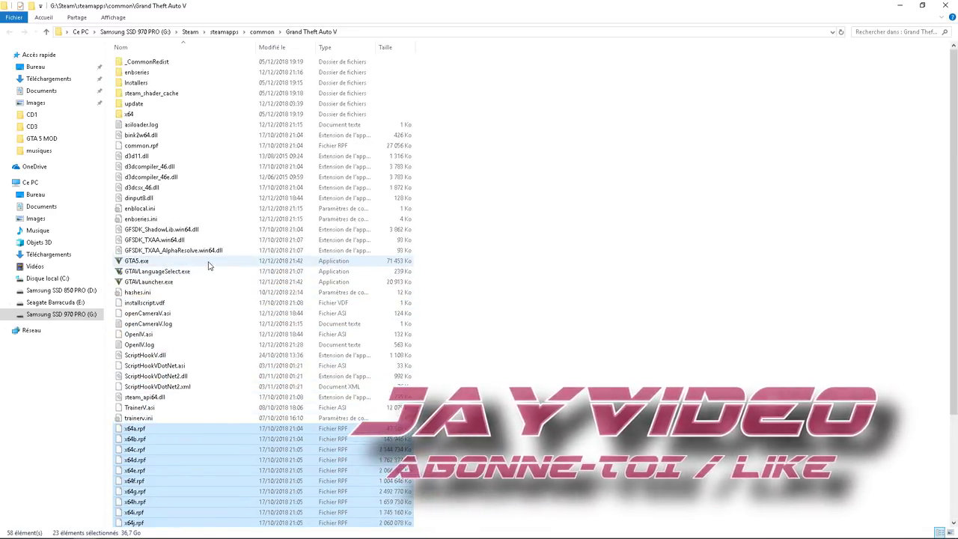
ctrl+click(146, 146)
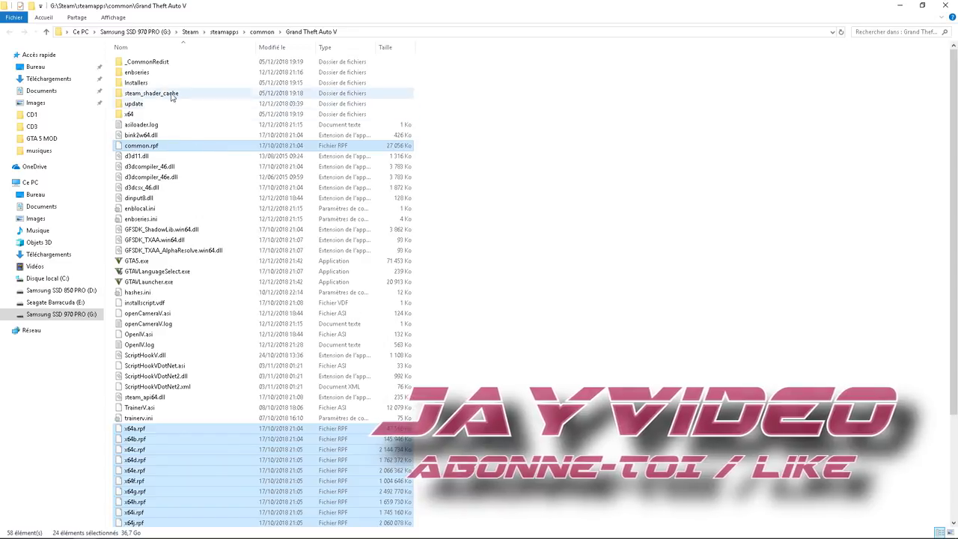
ctrl+click(129, 114)
ctrl+click(132, 103)
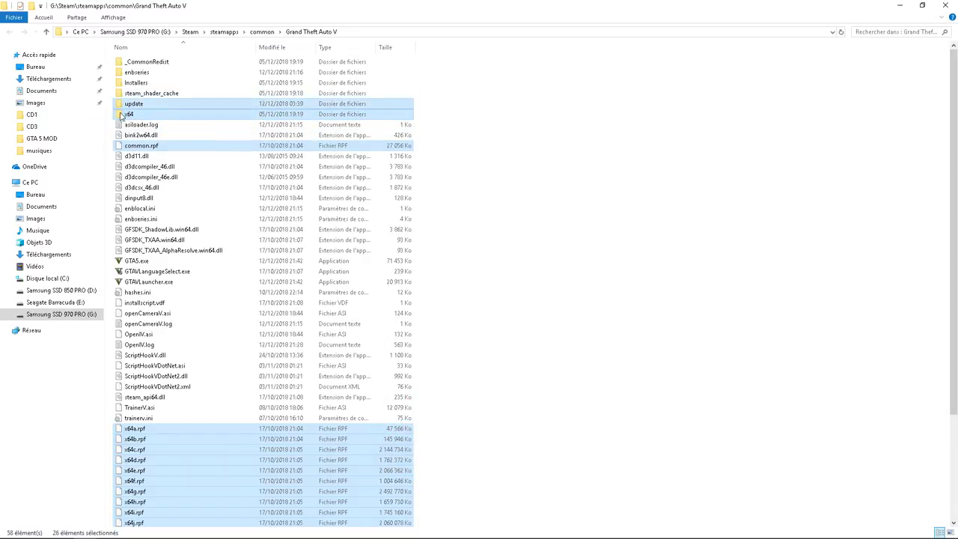
right_click(125, 110)
click(150, 202)
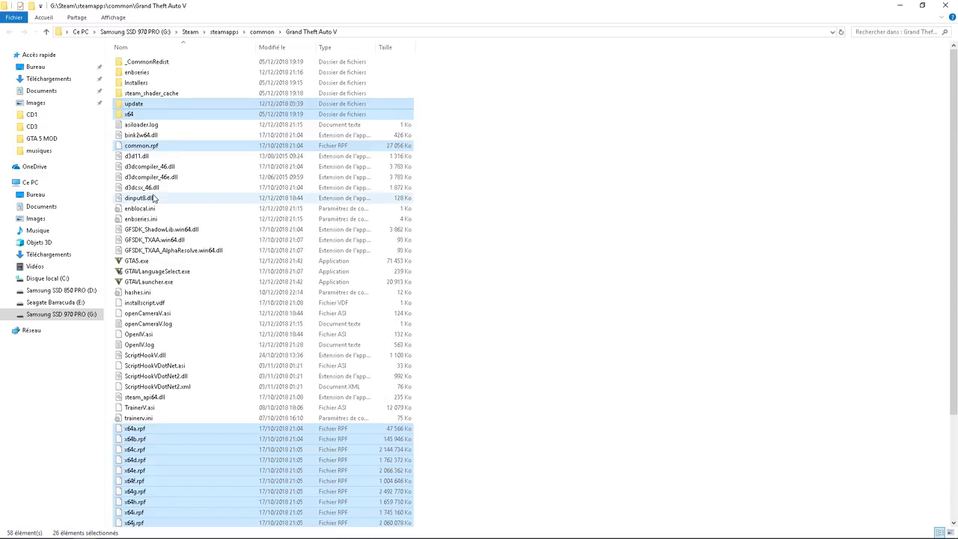
- Create a folder named mods in the Grand Theft Auto V root and paste the copied folders and RPF files into it
click(547, 185)
right_click(547, 184)
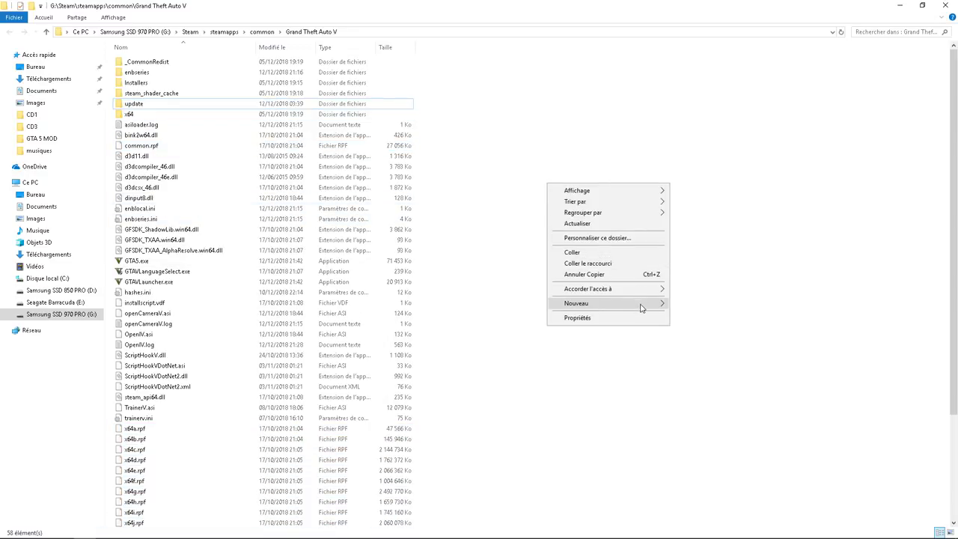
mouse_move(663, 307)
click(690, 305)
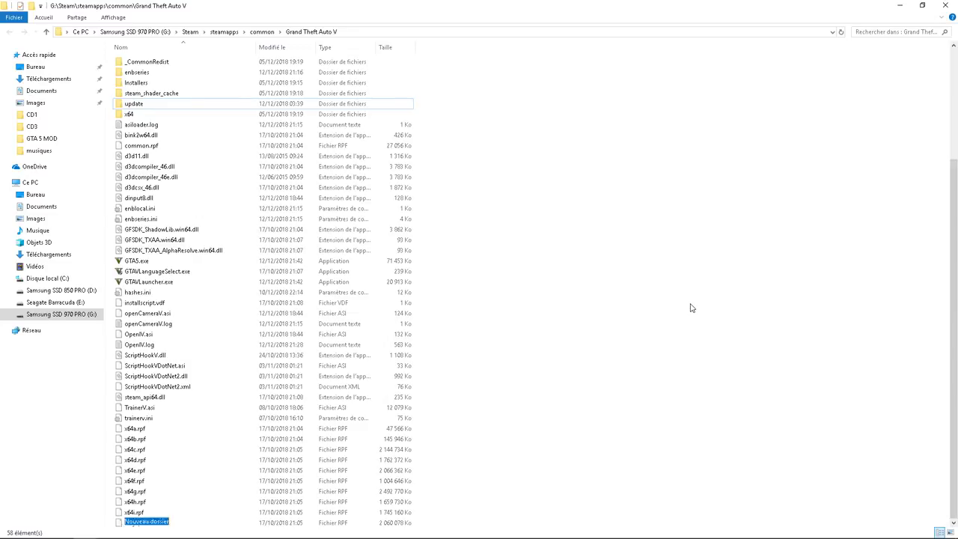
text(mods)
key(Return)
key(Return)
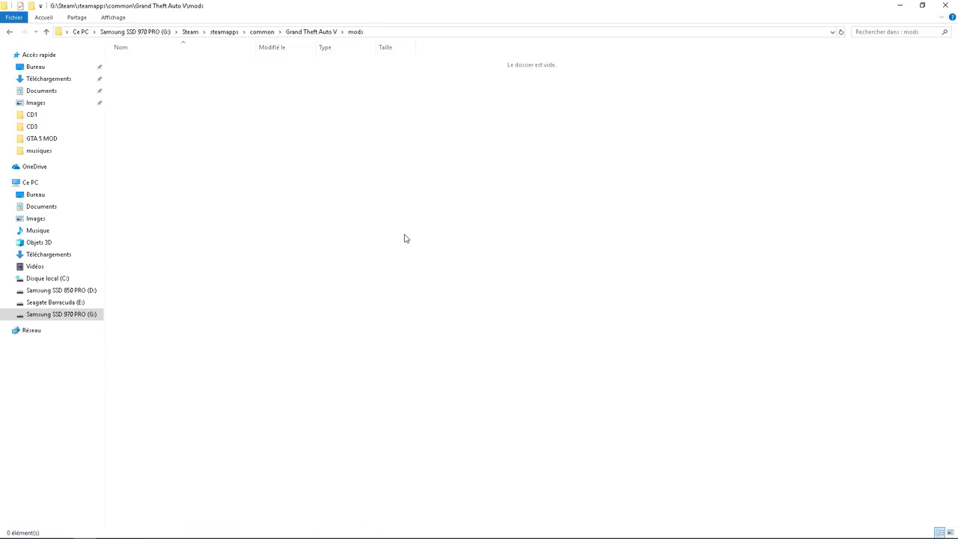
right_click(405, 235)
click(443, 305)
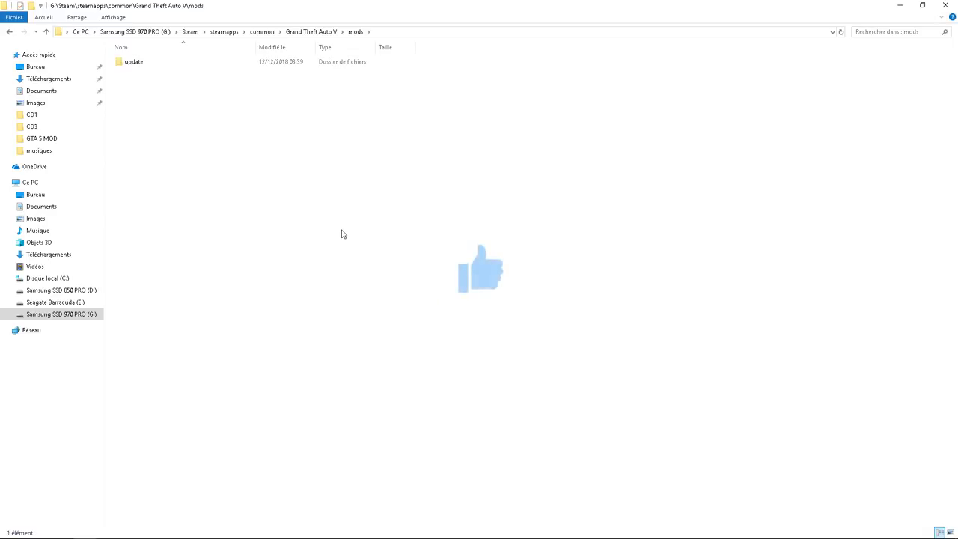